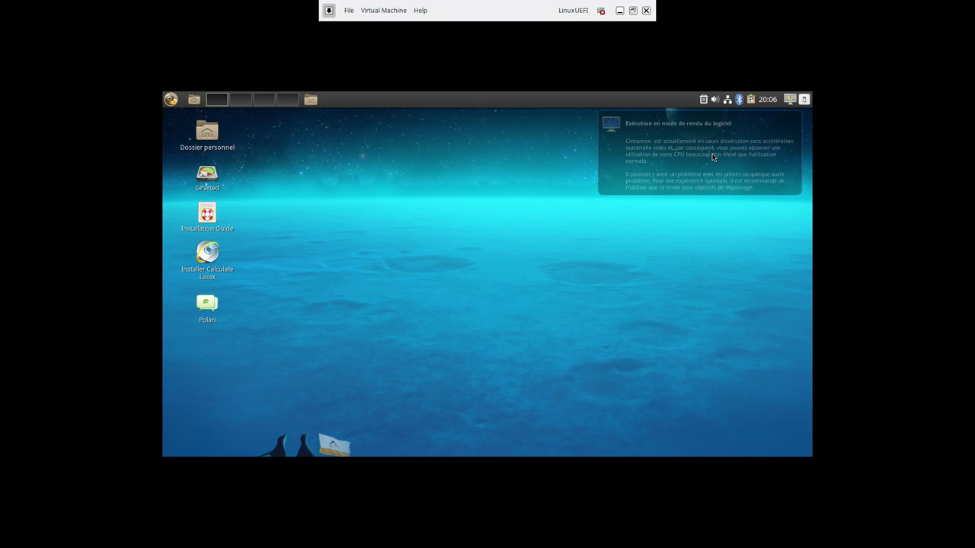
Dismiss the software-rendering warning notification on the Calculate Linux live desktop
{"action": "left_click", "coordinate": [642, 171]}
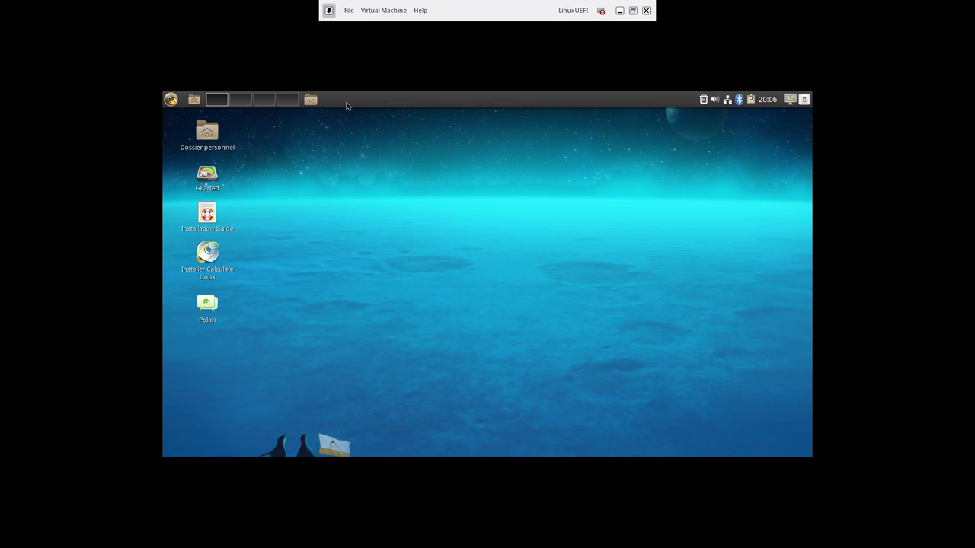
In GParted, create a new gpt partition table on /dev/sda
{"action": "double_click", "coordinate": [207, 175]}
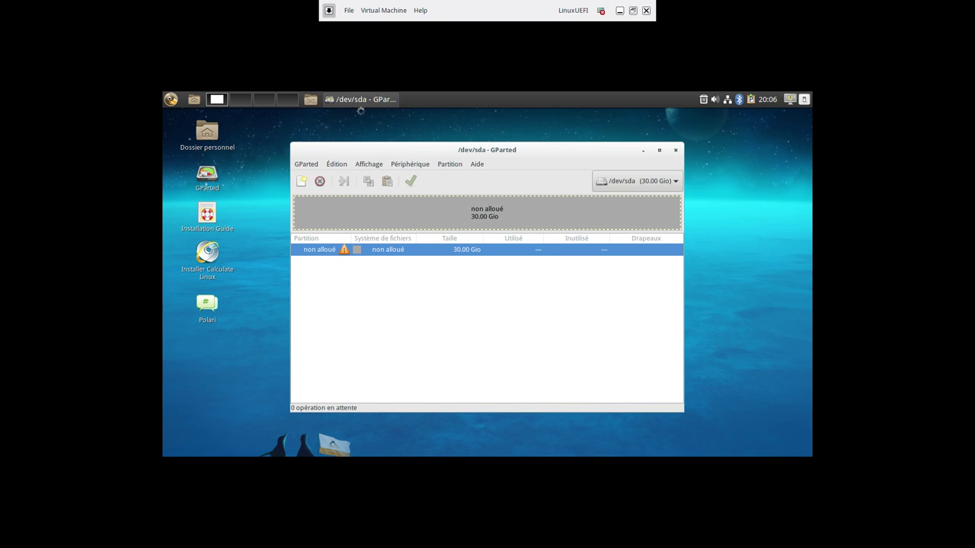
{"action": "left_click", "coordinate": [451, 165]}
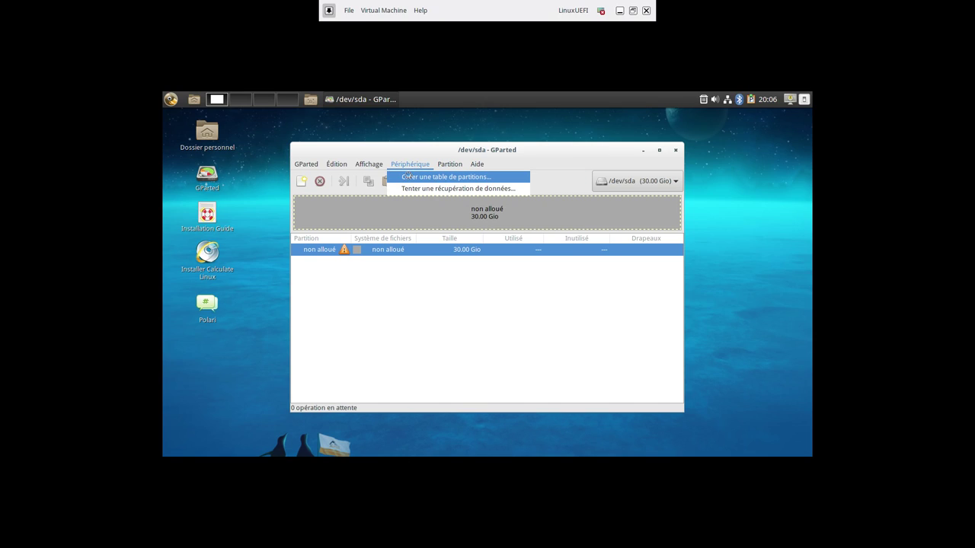
{"action": "left_click", "coordinate": [408, 177]}
{"action": "left_click", "coordinate": [501, 291]}
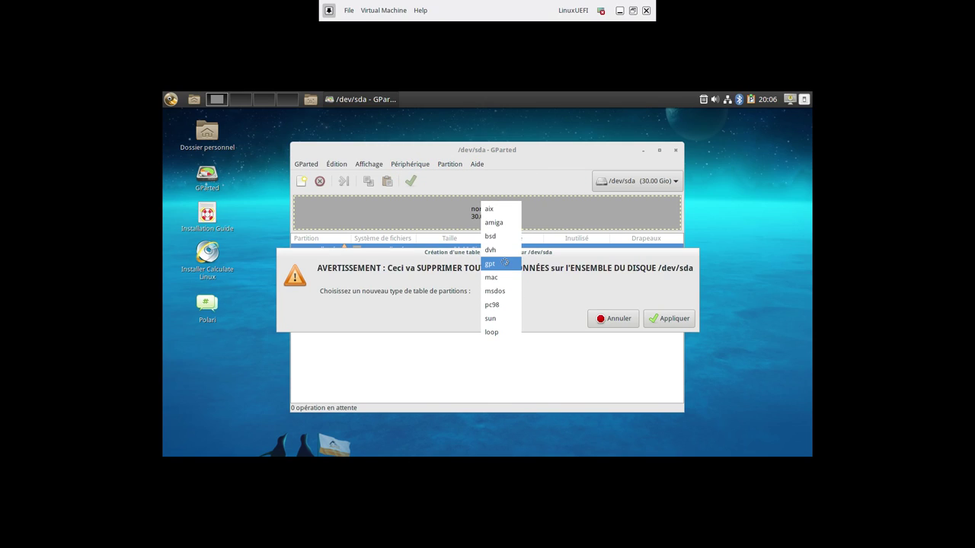
{"action": "left_click", "coordinate": [505, 263]}
{"action": "left_click", "coordinate": [663, 320]}
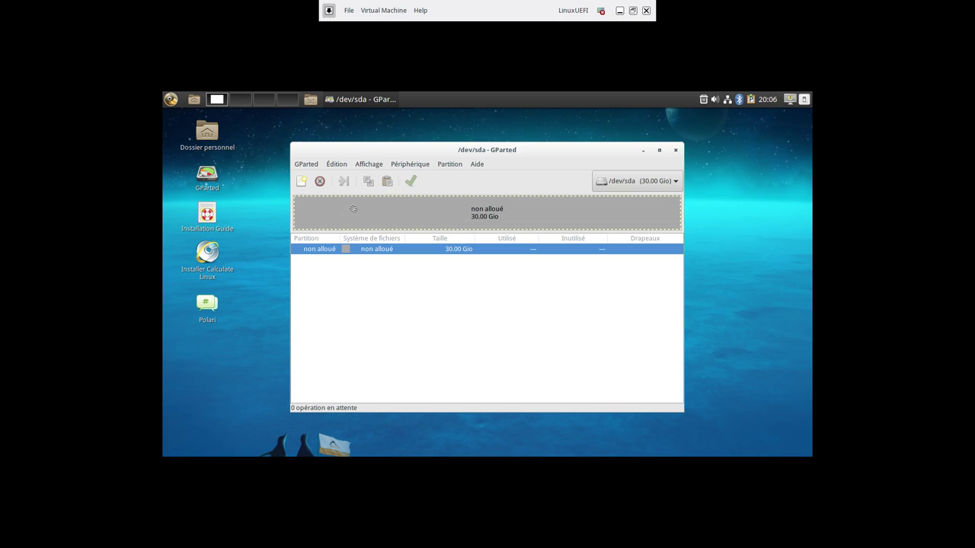
Queue a 19.56 GiB ext4 partition labelled CALCULATE, leaving free space after it
{"action": "right_click", "coordinate": [354, 212]}
{"action": "left_click", "coordinate": [368, 217]}
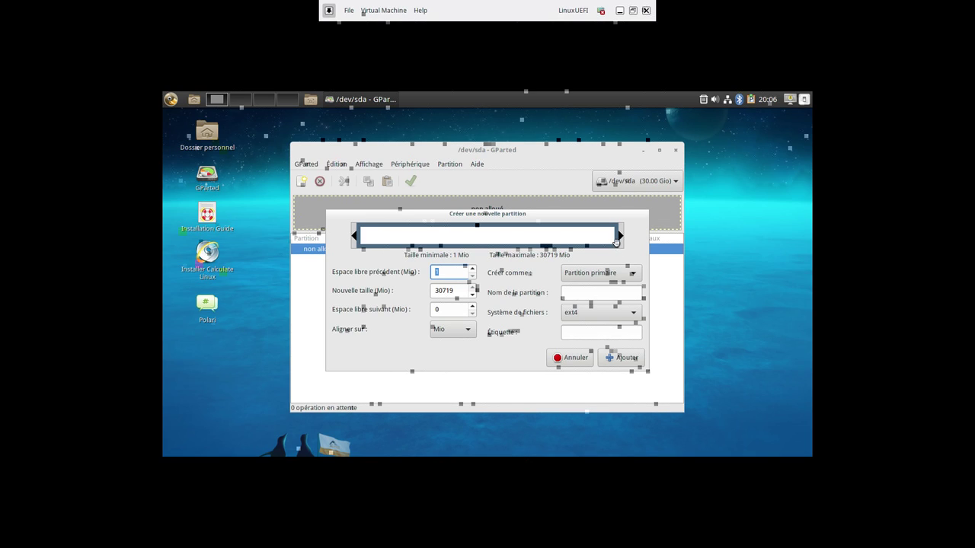
{"action": "left_click_drag", "start_coordinate": [619, 238], "coordinate": [532, 250]}
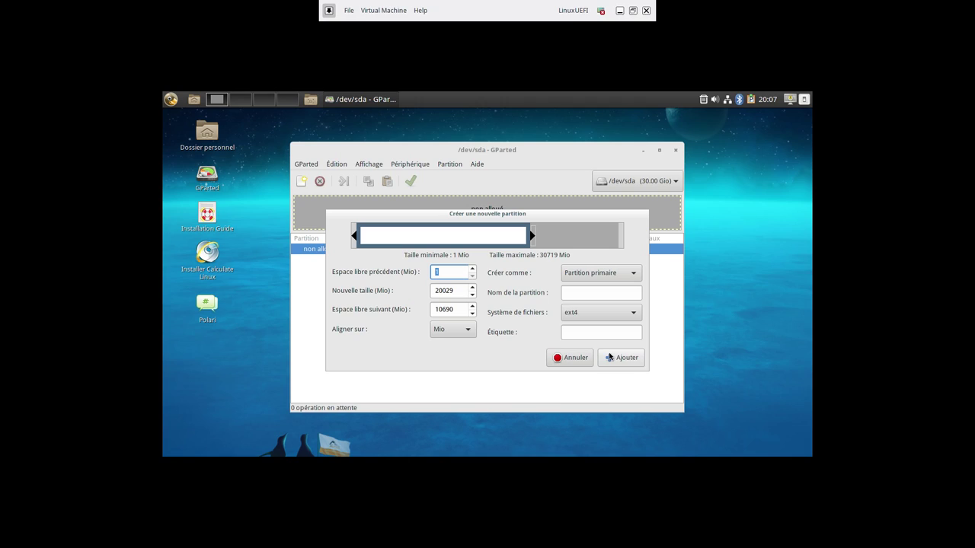
{"action": "left_click", "coordinate": [575, 333]}
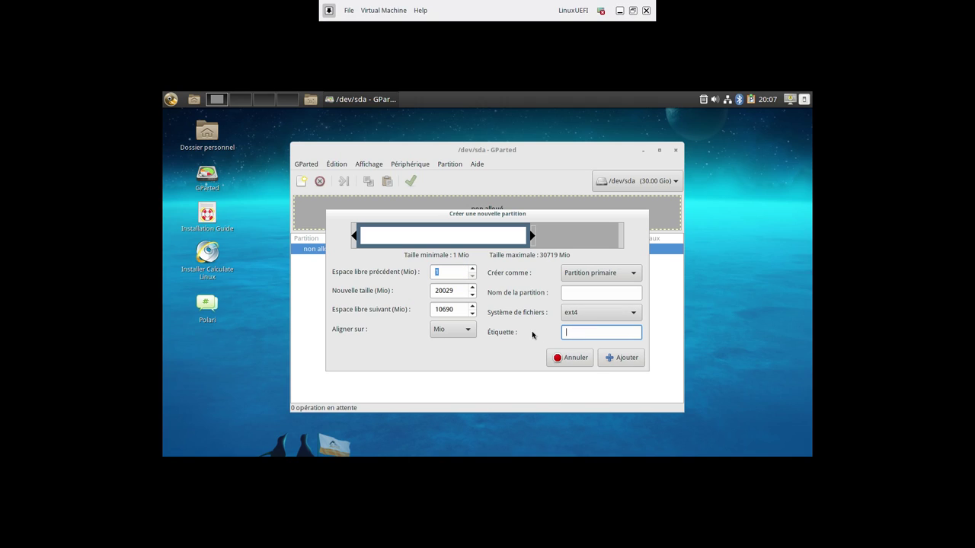
{"action": "left_click", "coordinate": [574, 292]}
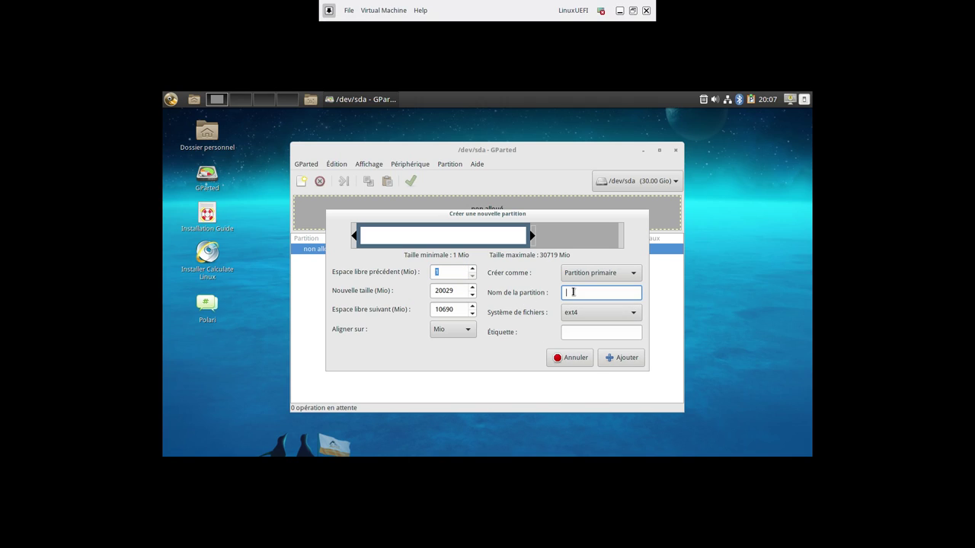
{"action": "left_click", "coordinate": [575, 332]}
{"action": "type", "text": "CALCULATE"}
{"action": "left_click", "coordinate": [624, 357]}
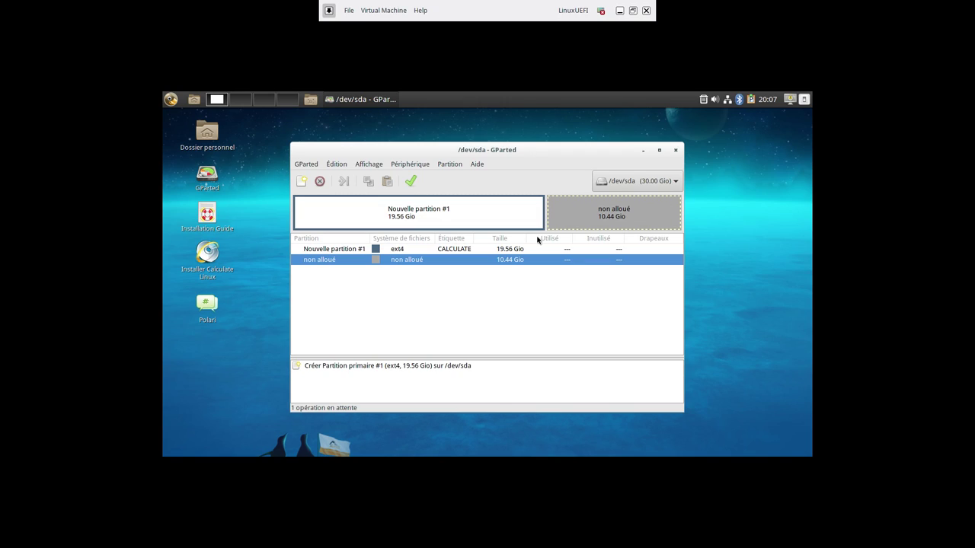
Queue a 512 MiB fat32 partition in the unallocated space
{"action": "right_click", "coordinate": [556, 216]}
{"action": "left_click", "coordinate": [570, 217]}
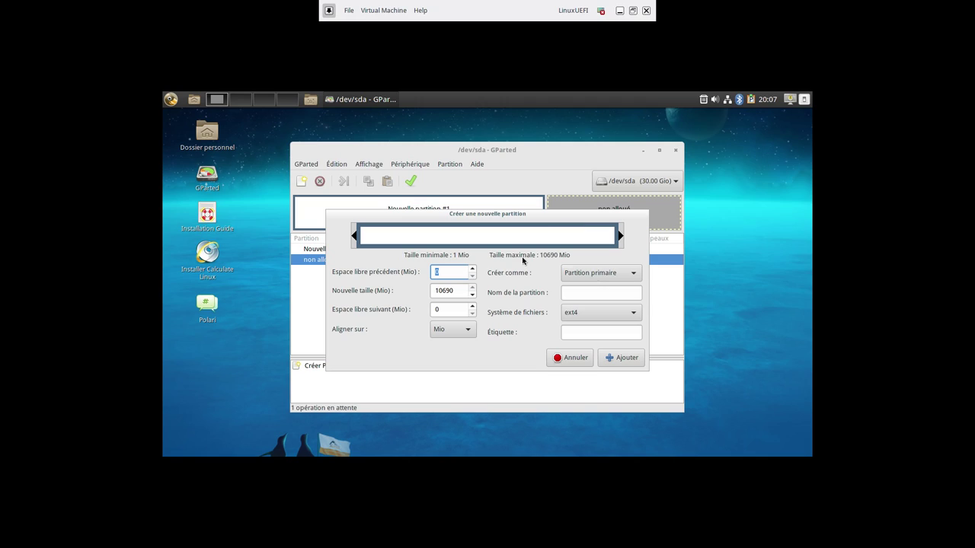
{"action": "left_click_drag", "start_coordinate": [620, 238], "coordinate": [397, 243]}
{"action": "key", "text": "Tab"}
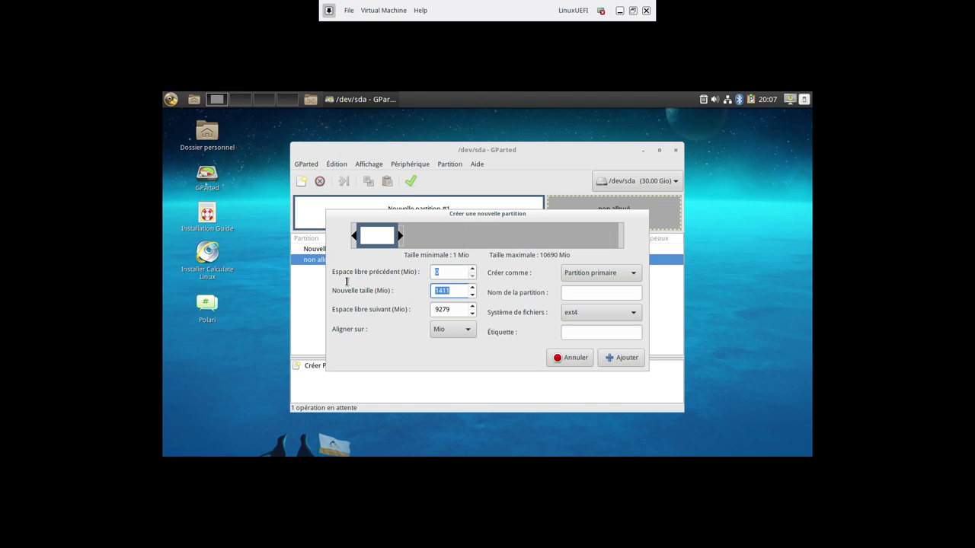
{"action": "key", "text": "Down"}
{"action": "key", "text": "Delete"}
{"action": "key", "text": "Delete"}
{"action": "key", "text": "Delete"}
{"action": "type", "text": "512"}
{"action": "left_click", "coordinate": [601, 312]}
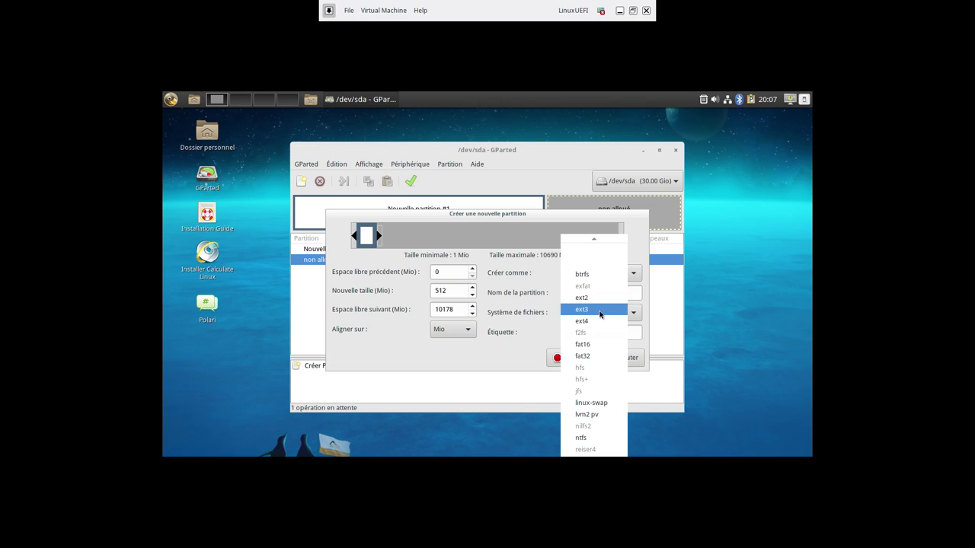
{"action": "scroll", "coordinate": [602, 414], "scroll_direction": "down", "scroll_amount": 2}
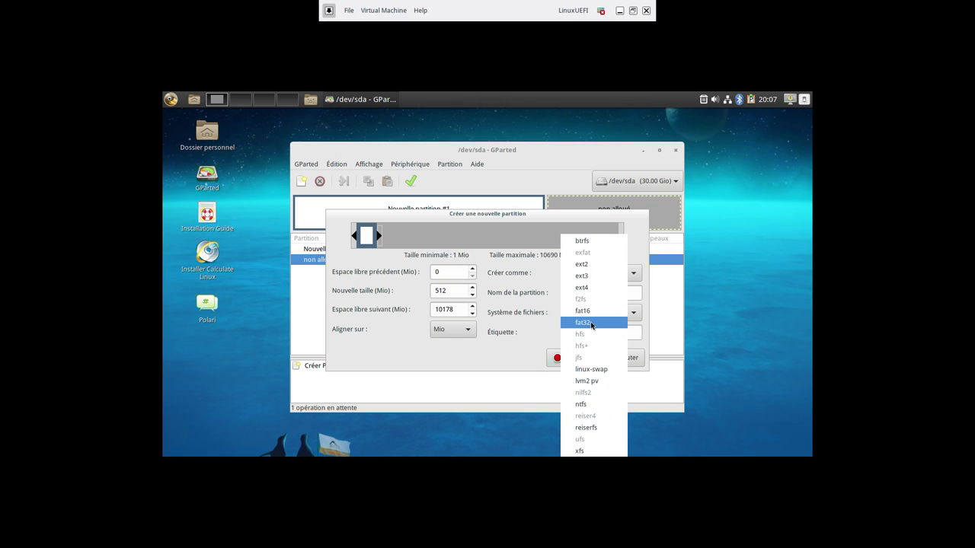
{"action": "left_click", "coordinate": [593, 324]}
{"action": "left_click", "coordinate": [620, 358]}
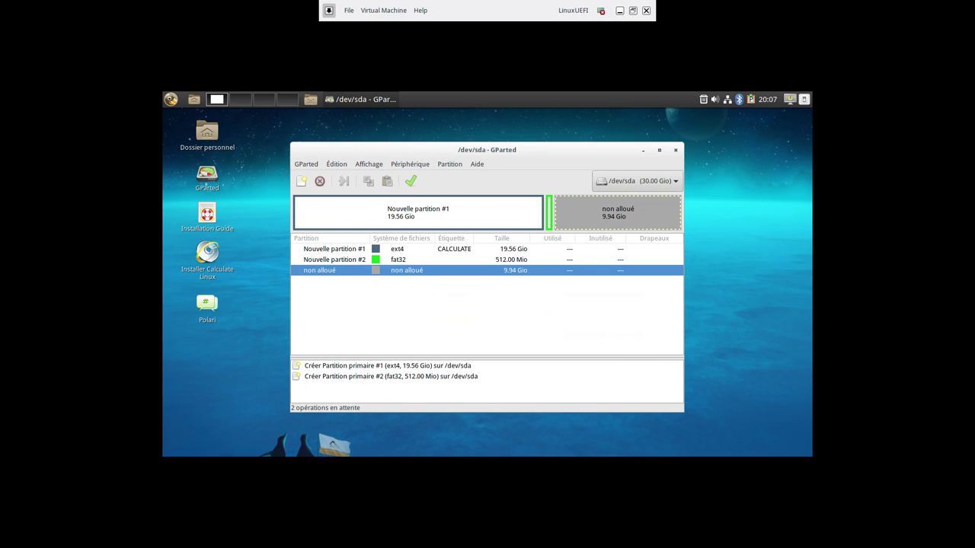
Queue a 2048 MiB linux-swap partition after the fat32 one
{"action": "left_click", "coordinate": [550, 220]}
{"action": "right_click", "coordinate": [549, 219]}
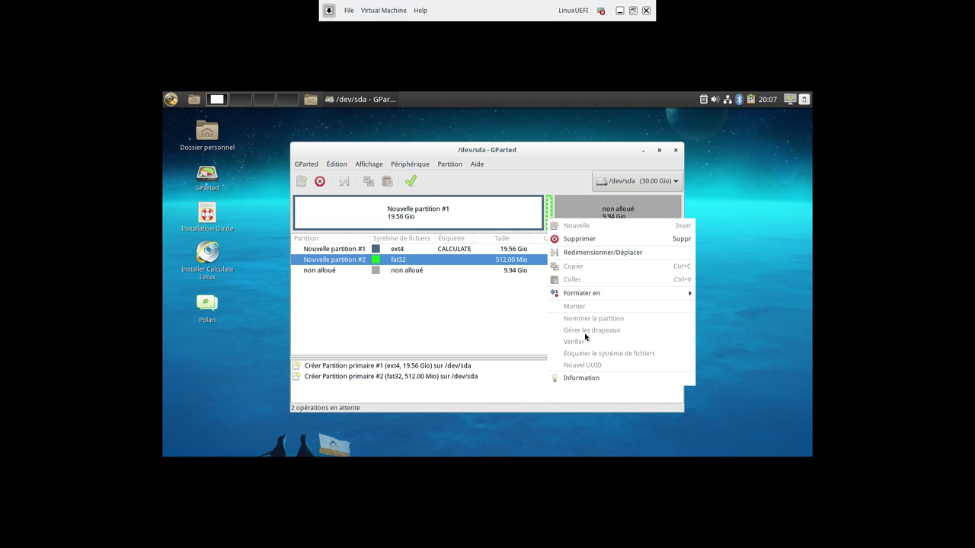
{"action": "left_click", "coordinate": [515, 311]}
{"action": "left_click", "coordinate": [640, 202]}
{"action": "right_click", "coordinate": [634, 208]}
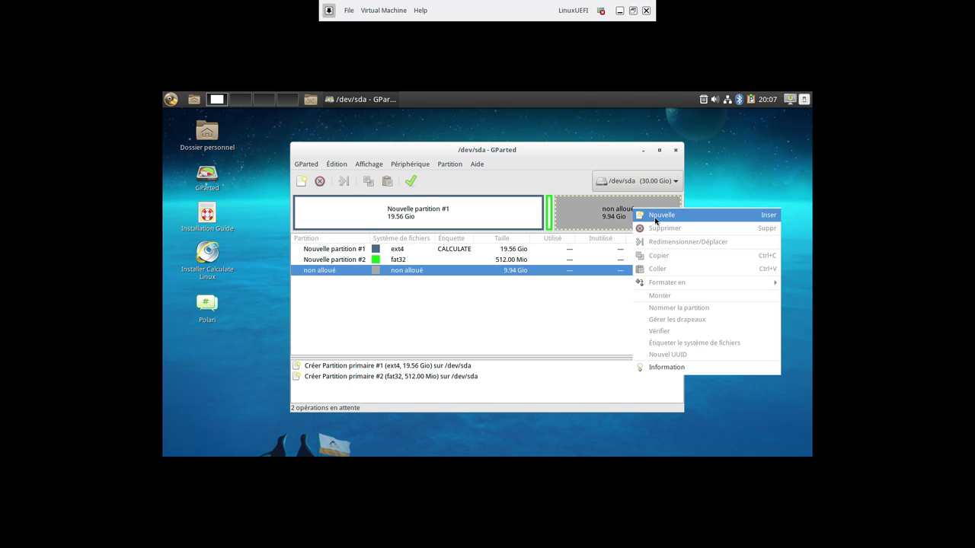
{"action": "left_click", "coordinate": [655, 221]}
{"action": "double_click", "coordinate": [461, 293]}
{"action": "type", "text": "2048"}
{"action": "left_click", "coordinate": [594, 312]}
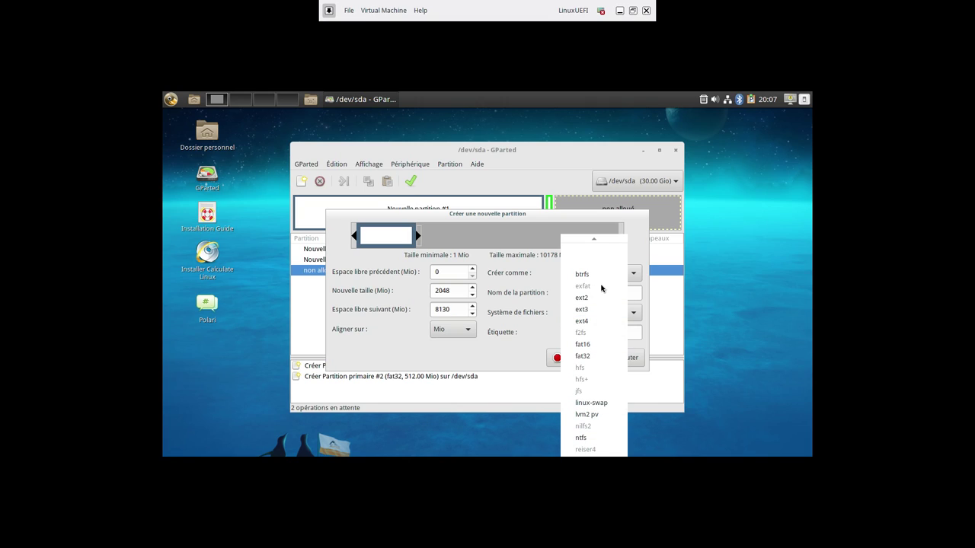
{"action": "left_click", "coordinate": [594, 402]}
{"action": "left_click", "coordinate": [619, 366]}
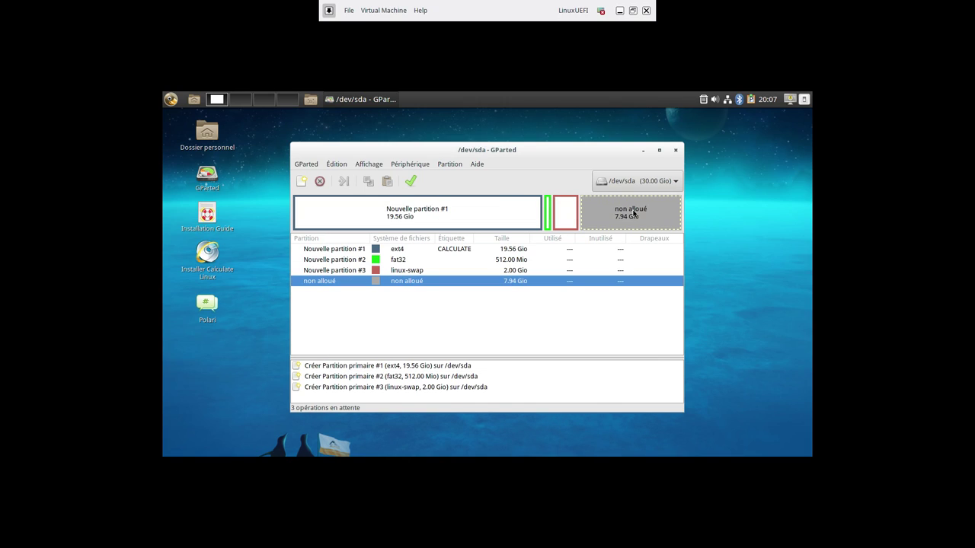
Add a 7.94 GiB ext4 partition and apply all four operations, ignoring the libparted error
{"action": "double_click", "coordinate": [642, 219]}
{"action": "left_click", "coordinate": [612, 358]}
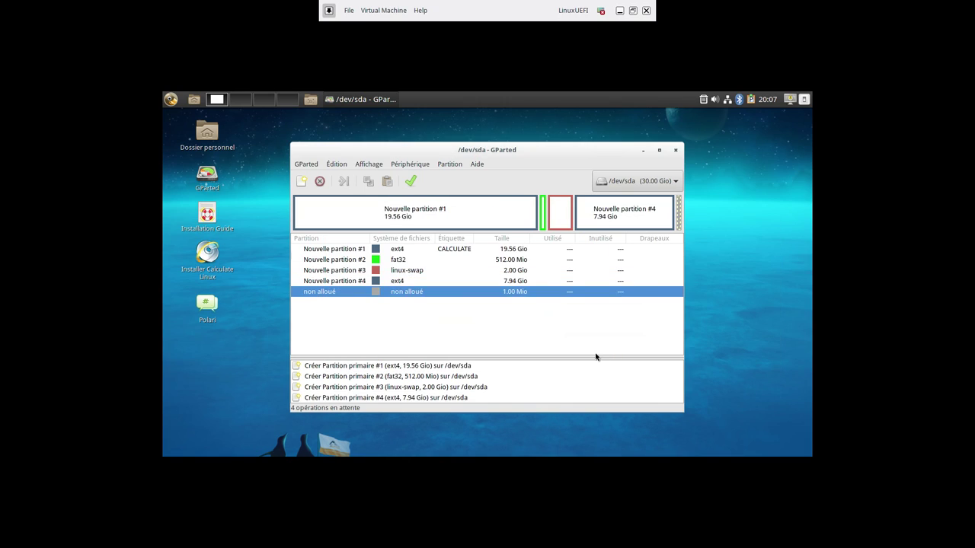
{"action": "left_click", "coordinate": [409, 183]}
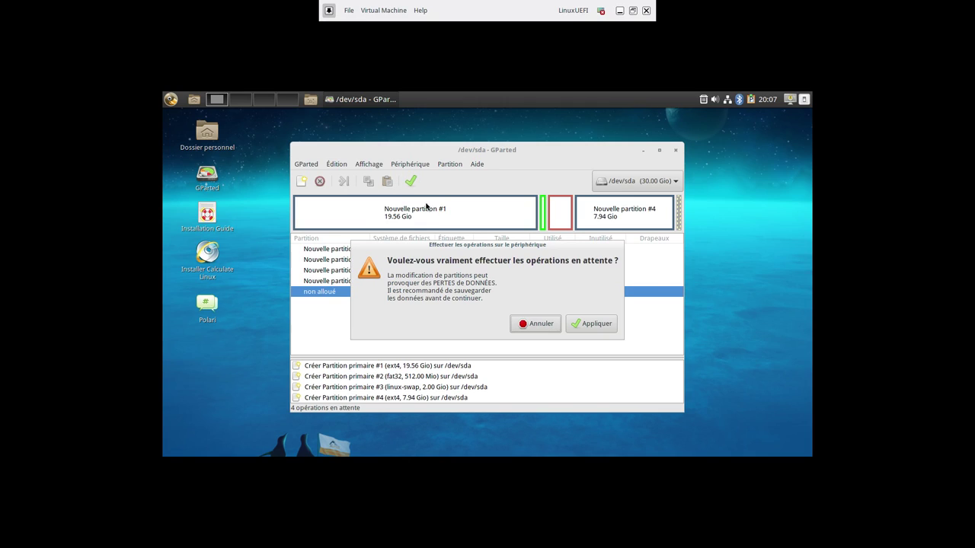
{"action": "left_click", "coordinate": [584, 326]}
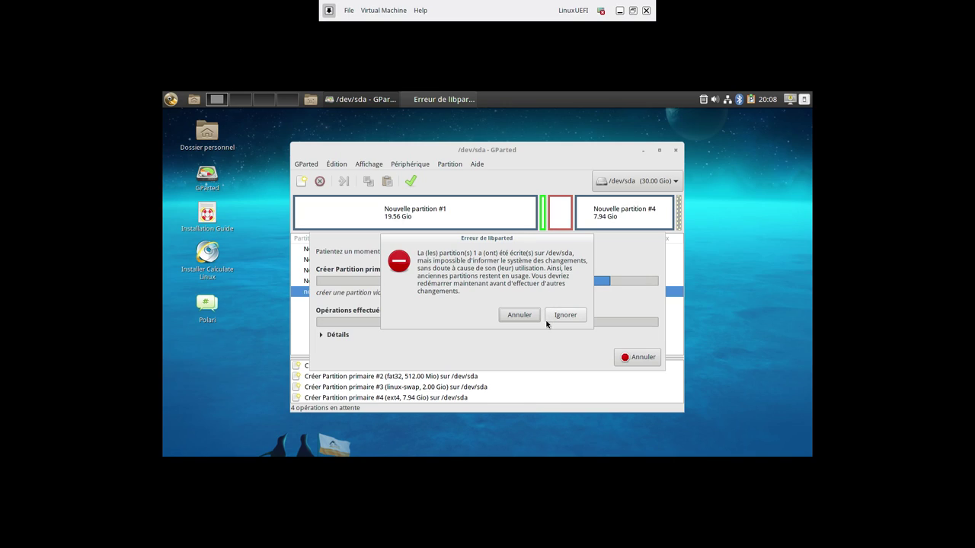
{"action": "left_click", "coordinate": [561, 319]}
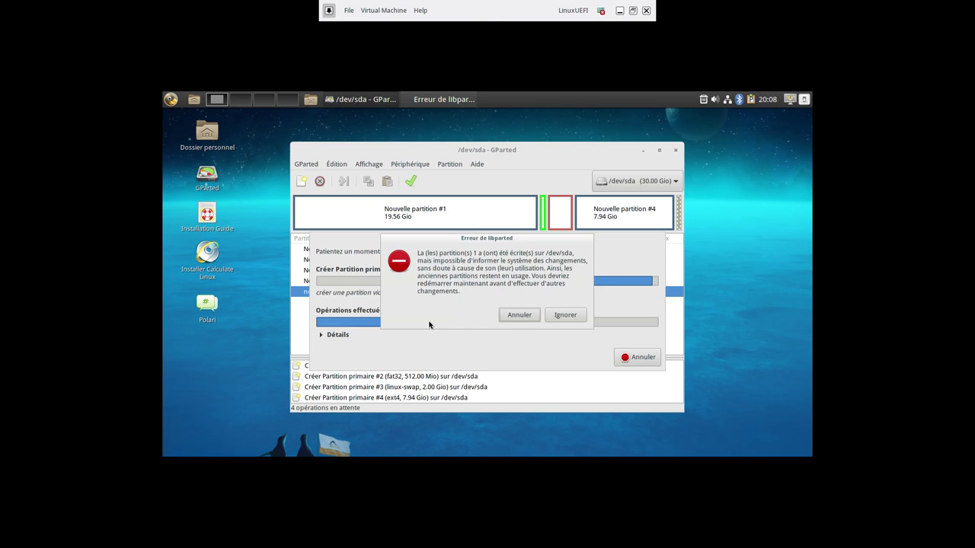
{"action": "left_click", "coordinate": [559, 316]}
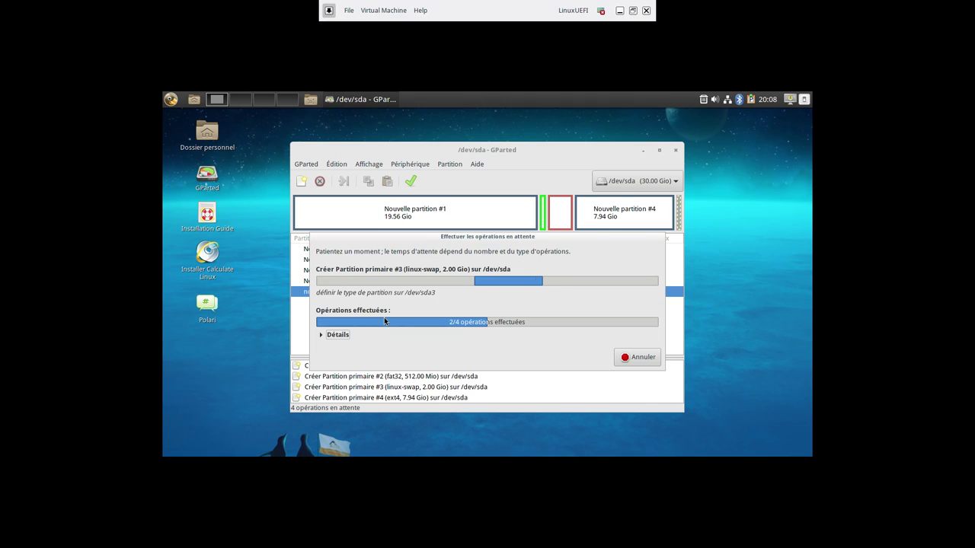
{"action": "left_click", "coordinate": [618, 357]}
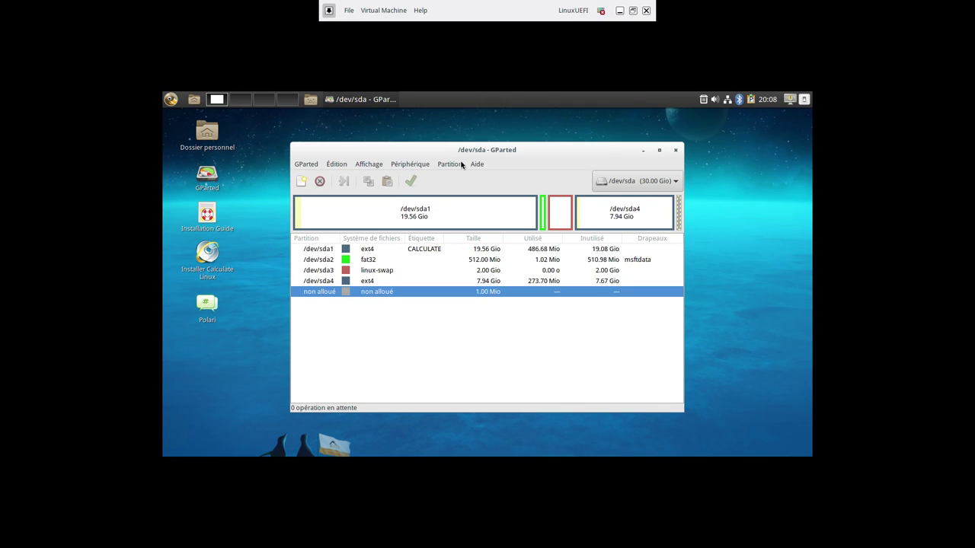
Rescan the disks, set the esp flag on /dev/sda2, and close GParted
{"action": "left_click", "coordinate": [318, 166]}
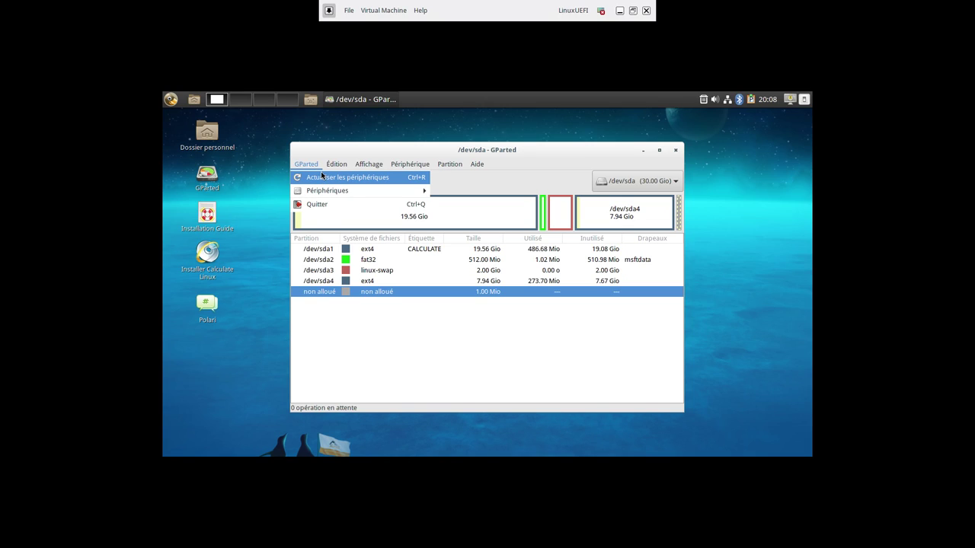
{"action": "left_click", "coordinate": [320, 176]}
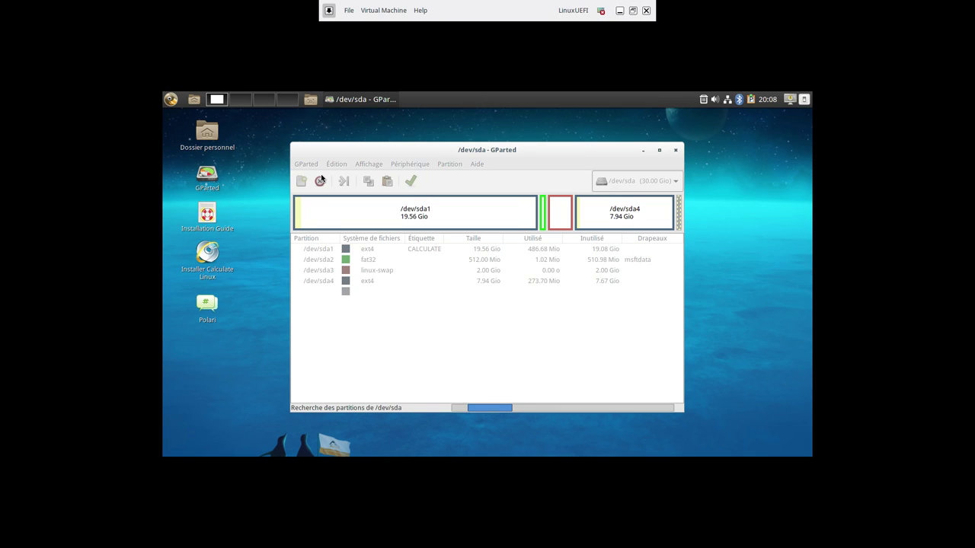
{"action": "left_click", "coordinate": [543, 220]}
{"action": "right_click", "coordinate": [543, 220]}
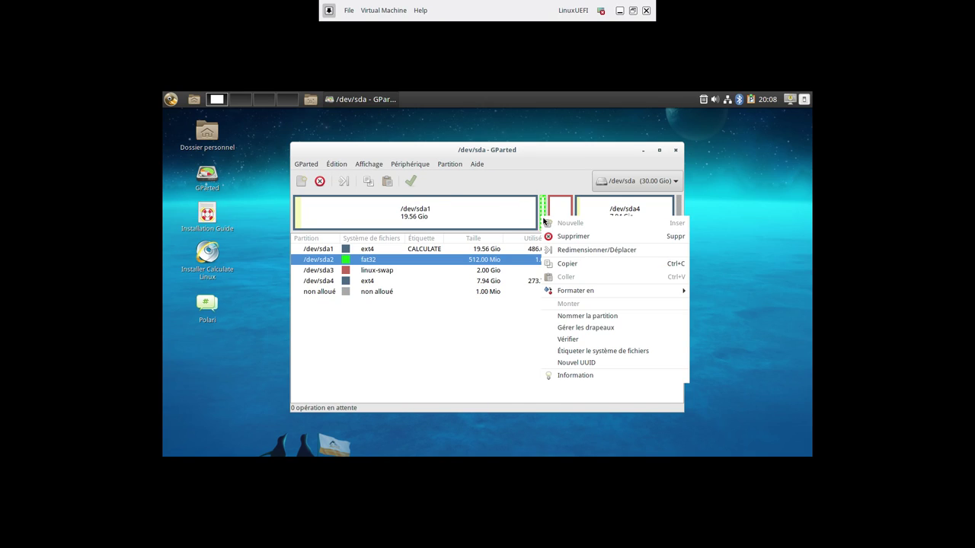
{"action": "left_click", "coordinate": [575, 327]}
{"action": "left_click_drag", "start_coordinate": [496, 195], "coordinate": [466, 168]}
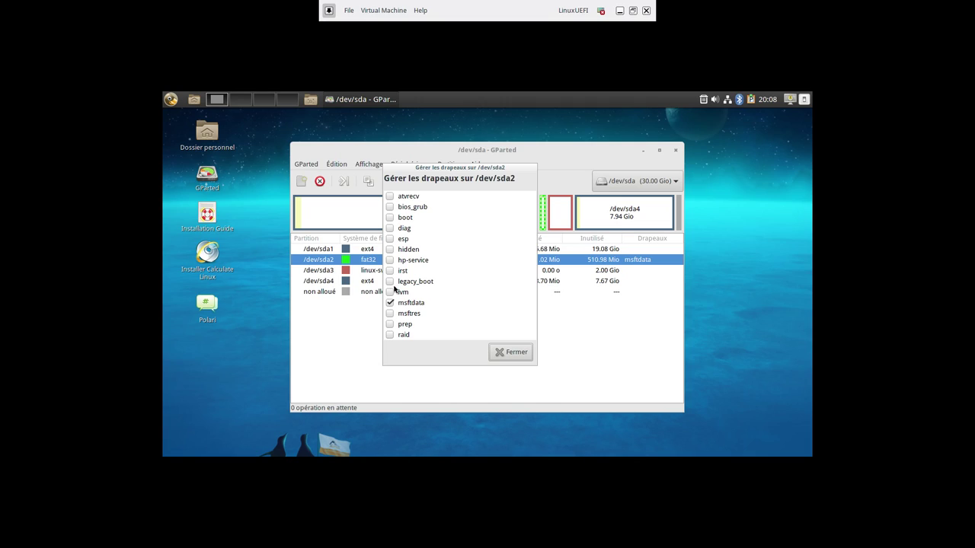
{"action": "left_click", "coordinate": [390, 240]}
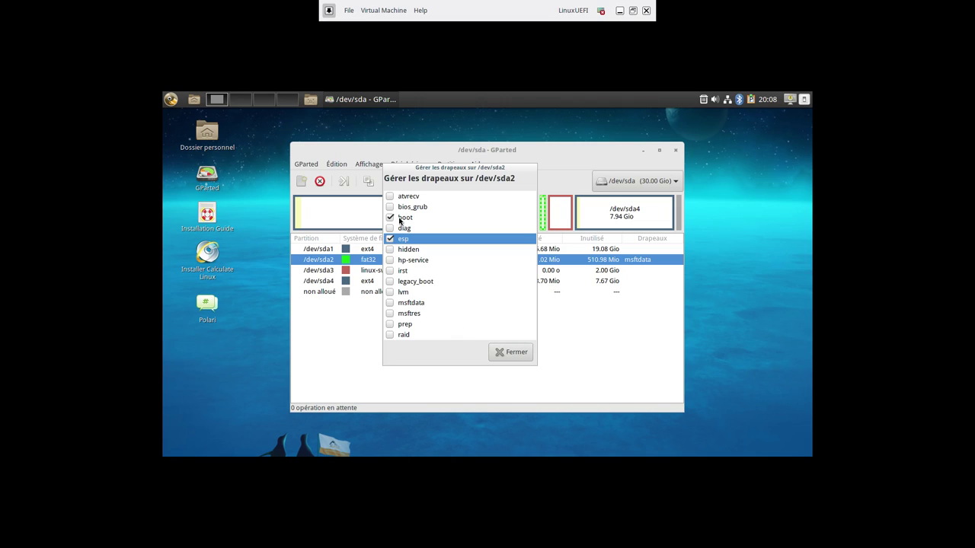
{"action": "left_click", "coordinate": [517, 356]}
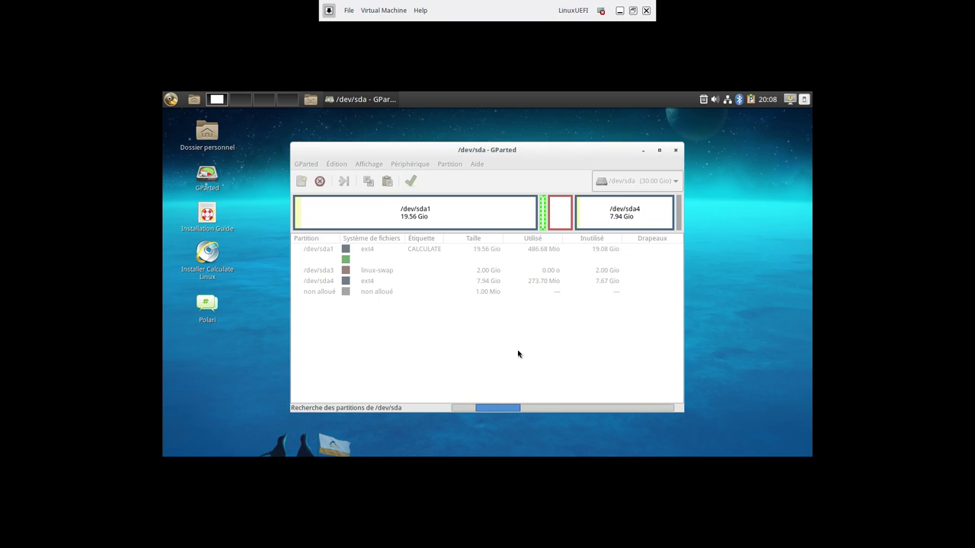
{"action": "left_click", "coordinate": [675, 150]}
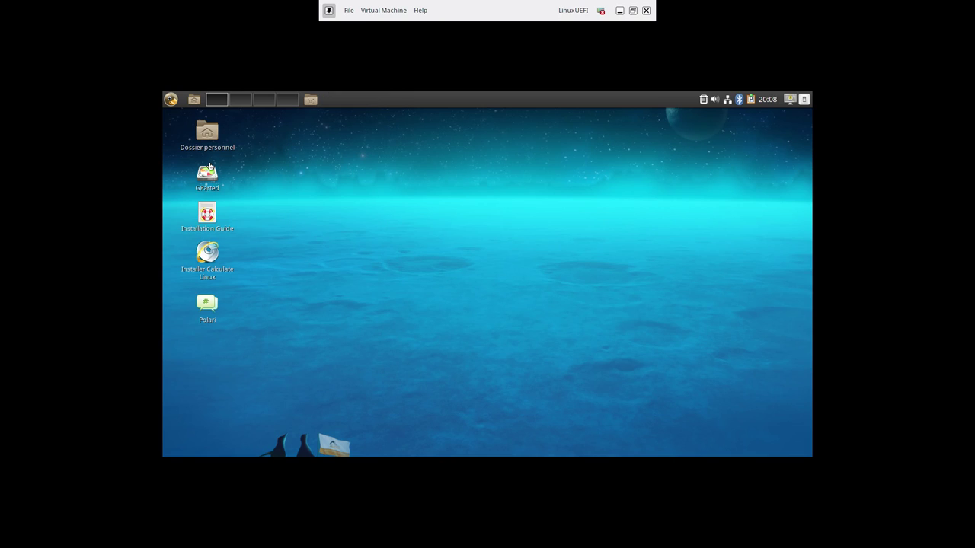
Launch the Calculate Linux installer and open the system settings control centre
{"action": "double_click", "coordinate": [213, 255]}
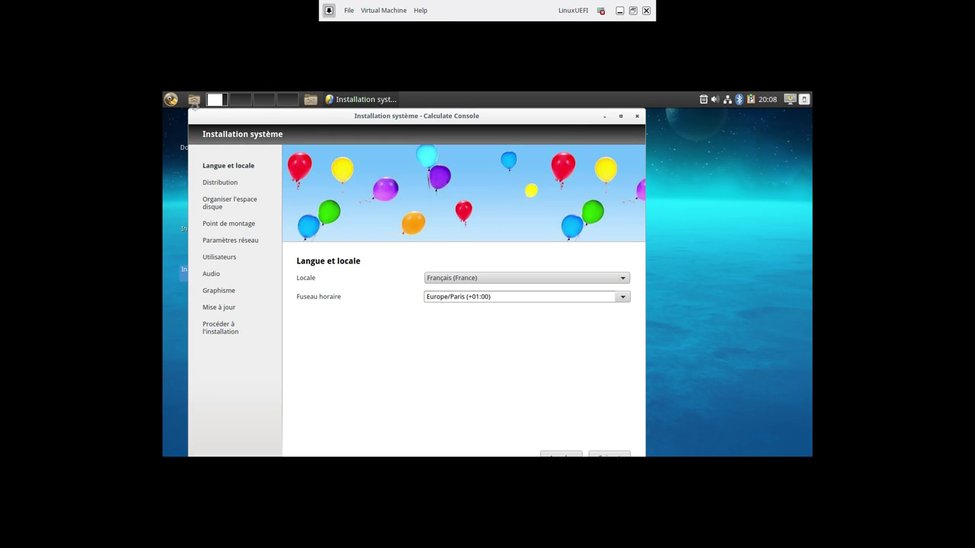
{"action": "left_click", "coordinate": [171, 99]}
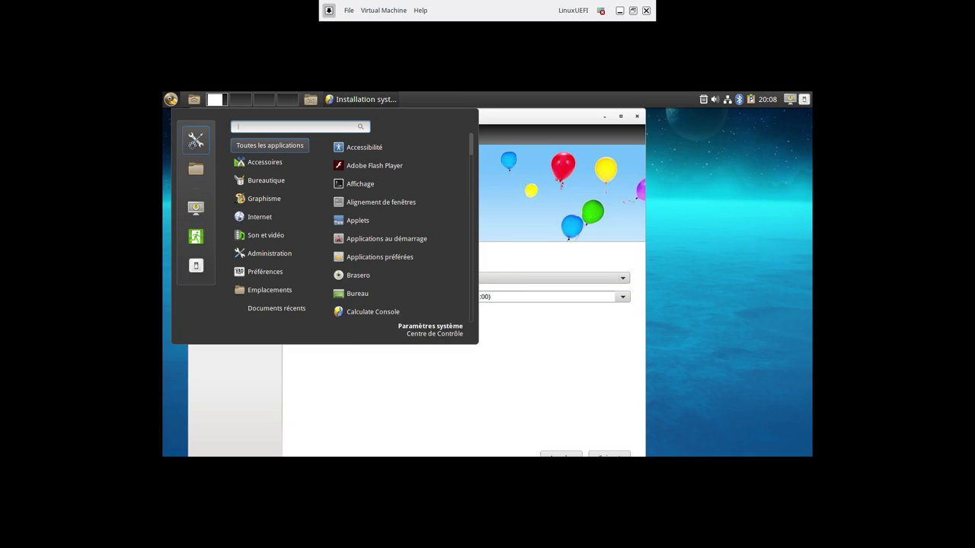
{"action": "key", "text": "Escape"}
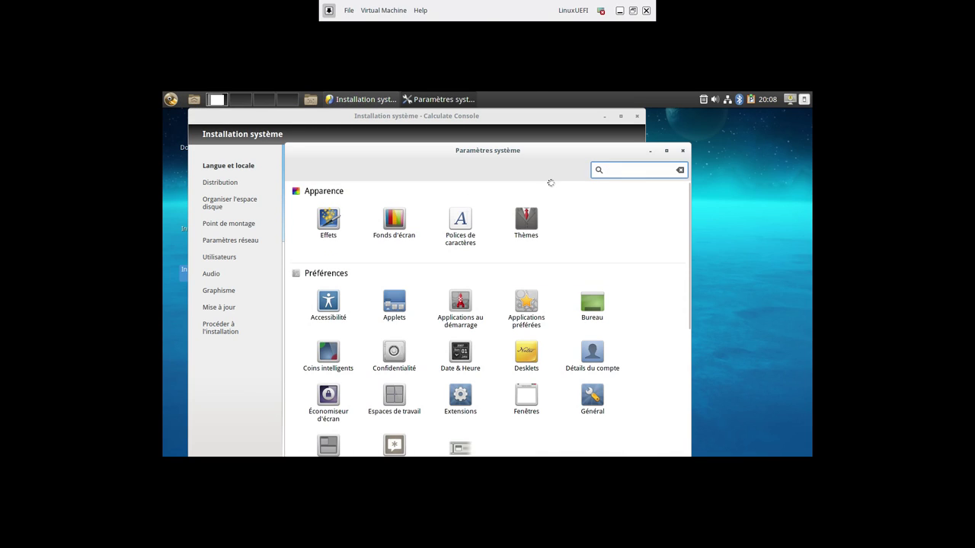
{"action": "left_click_drag", "start_coordinate": [555, 153], "coordinate": [561, 125]}
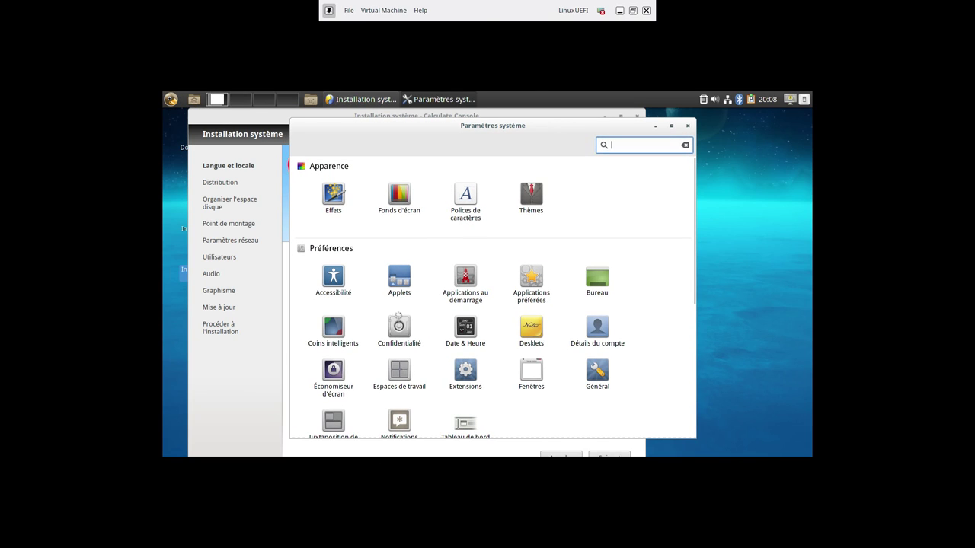
Check the display settings, keeping 1280 x 768 (16:10) and the current rotation
{"action": "scroll", "coordinate": [404, 348], "scroll_direction": "down", "scroll_amount": 3}
{"action": "left_click", "coordinate": [336, 410]}
{"action": "left_click", "coordinate": [425, 305]}
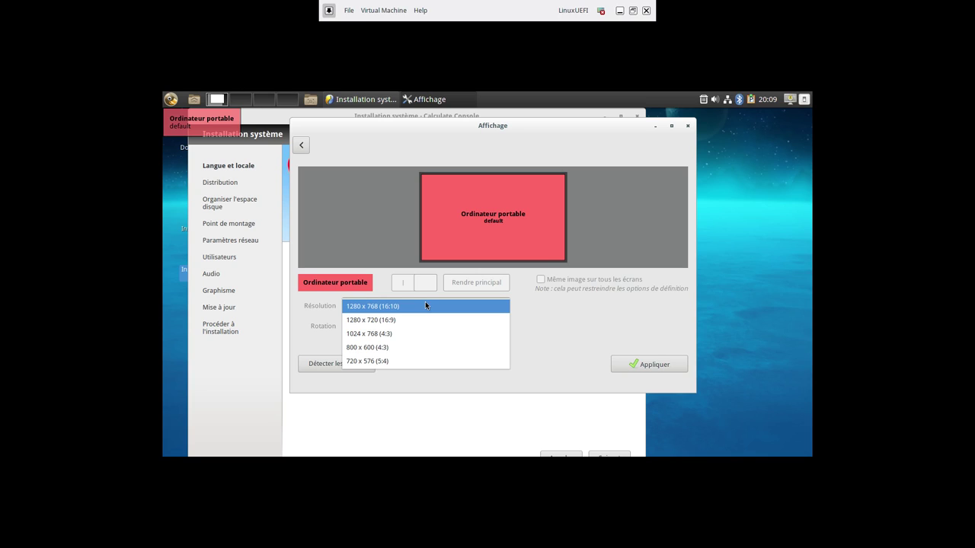
{"action": "left_click", "coordinate": [425, 306]}
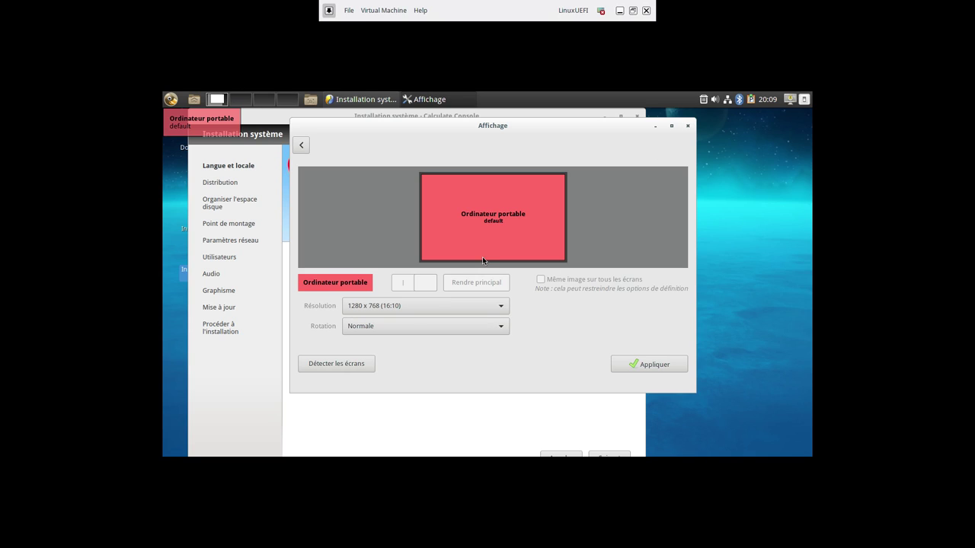
{"action": "left_click", "coordinate": [404, 326]}
{"action": "left_click", "coordinate": [403, 326]}
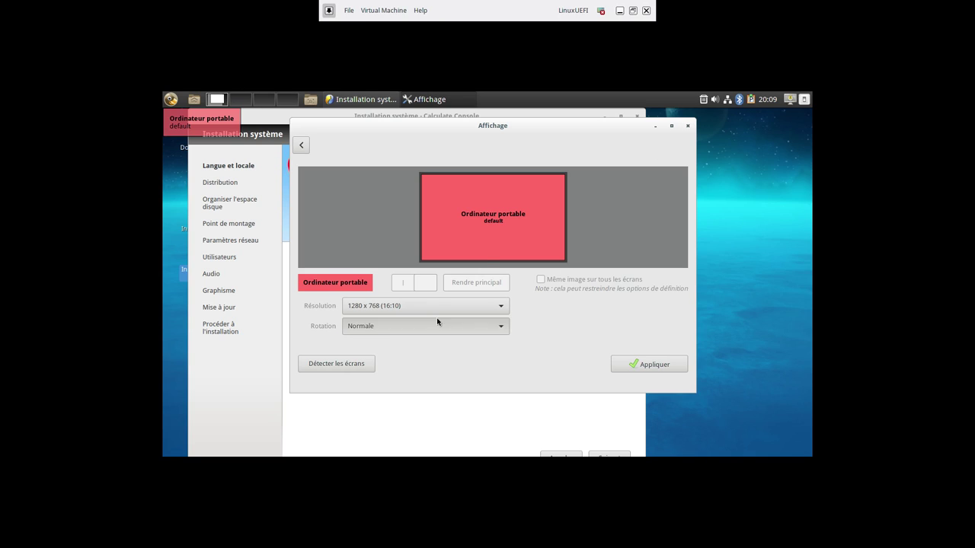
{"action": "left_click", "coordinate": [686, 126]}
{"action": "left_click_drag", "start_coordinate": [580, 113], "coordinate": [606, 112]}
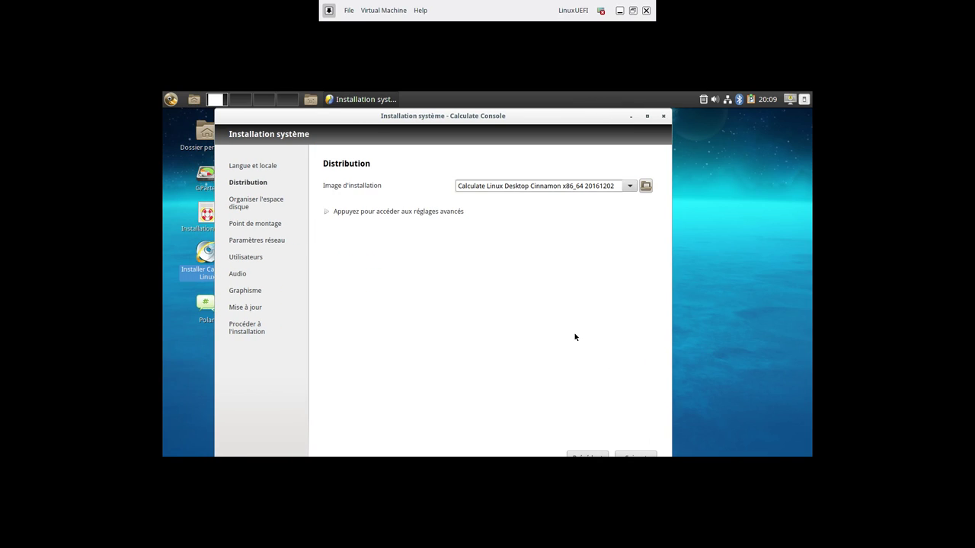
At the mount point step, add /dev/sda1 as root with ext4
{"action": "left_click", "coordinate": [627, 454]}
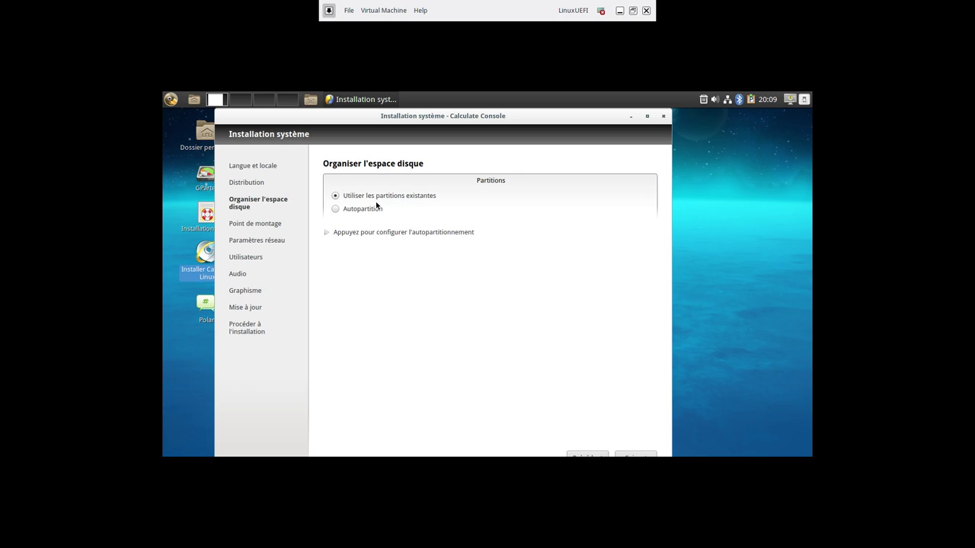
{"action": "left_click", "coordinate": [636, 454]}
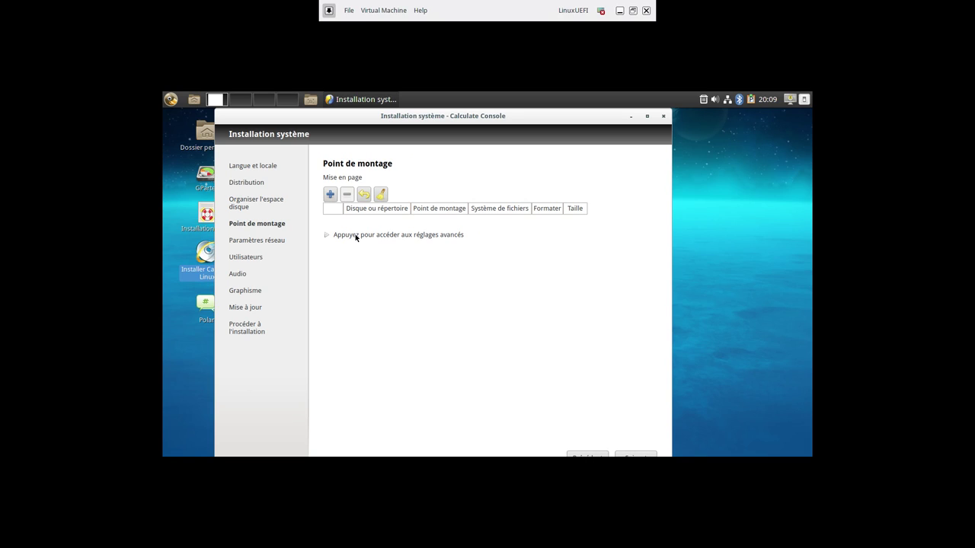
{"action": "left_click", "coordinate": [330, 195]}
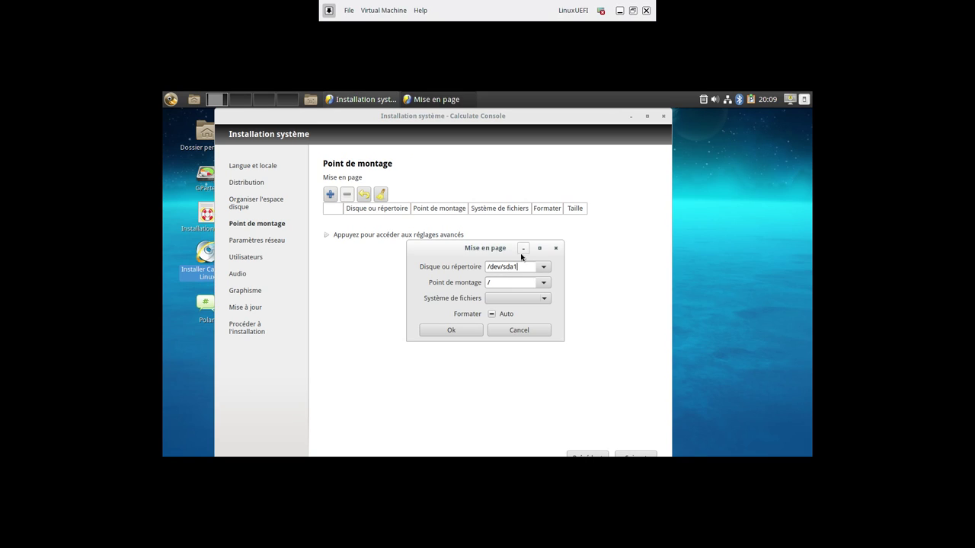
{"action": "left_click", "coordinate": [503, 299]}
{"action": "left_click", "coordinate": [496, 333]}
{"action": "left_click", "coordinate": [474, 329]}
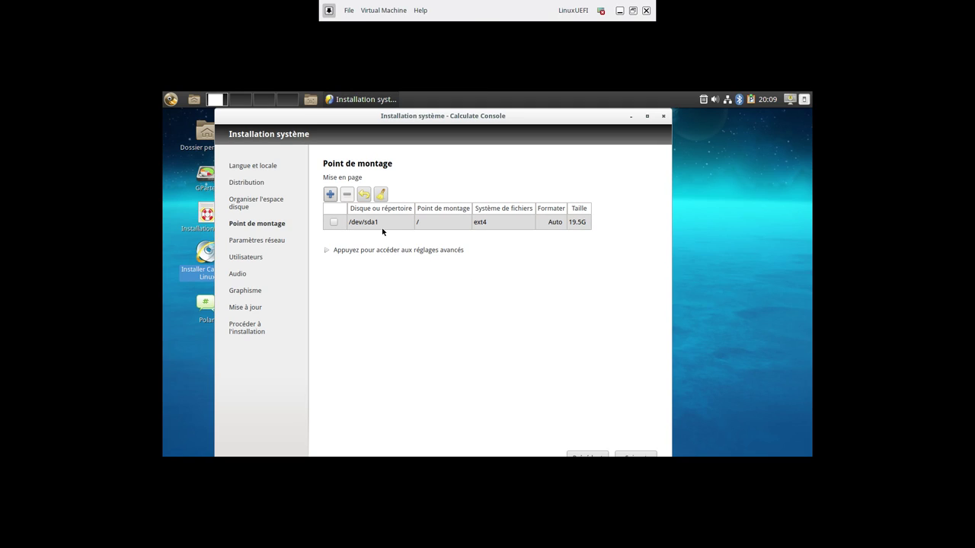
Add /dev/sda2 mounted at /boot/efi with the uefi filesystem
{"action": "left_click", "coordinate": [338, 196]}
{"action": "left_click", "coordinate": [543, 268]}
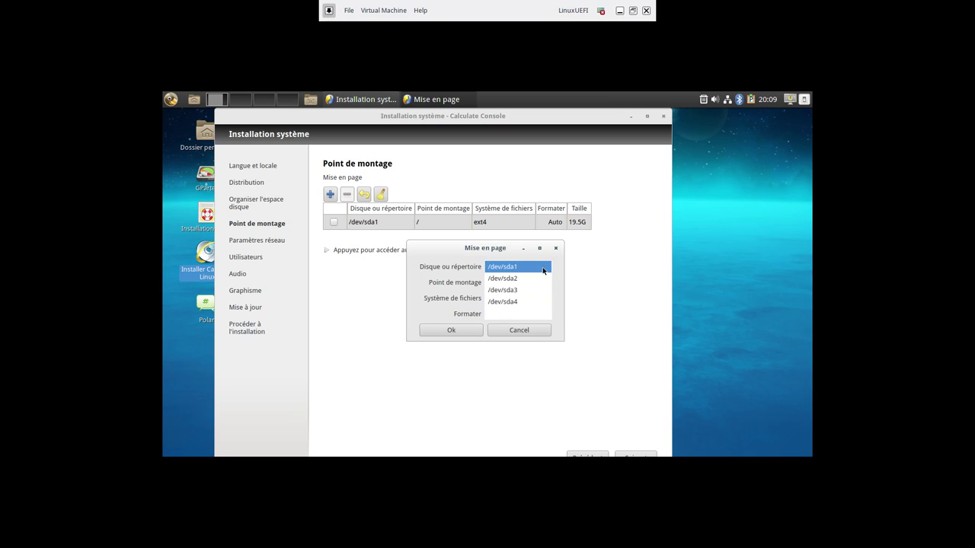
{"action": "left_click", "coordinate": [531, 279]}
{"action": "left_click", "coordinate": [542, 283]}
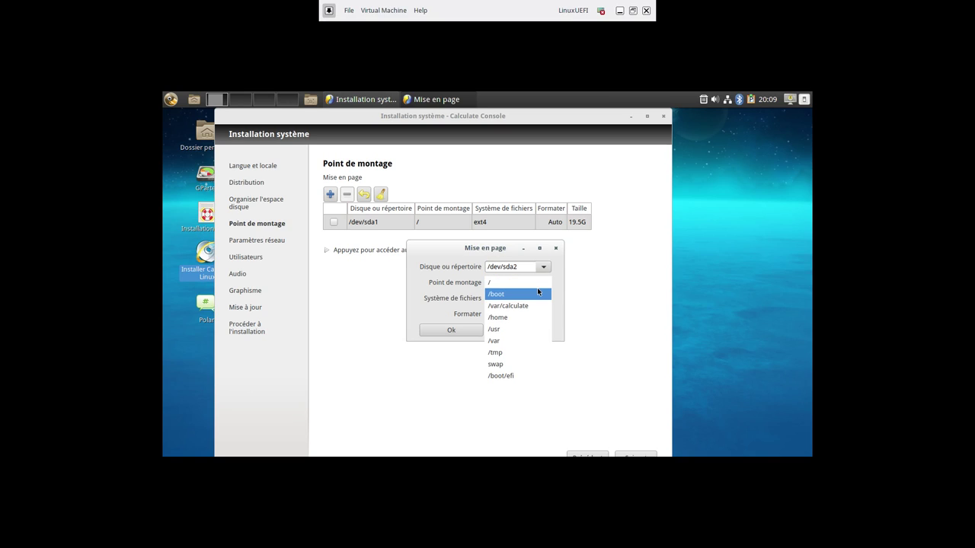
{"action": "left_click", "coordinate": [516, 374]}
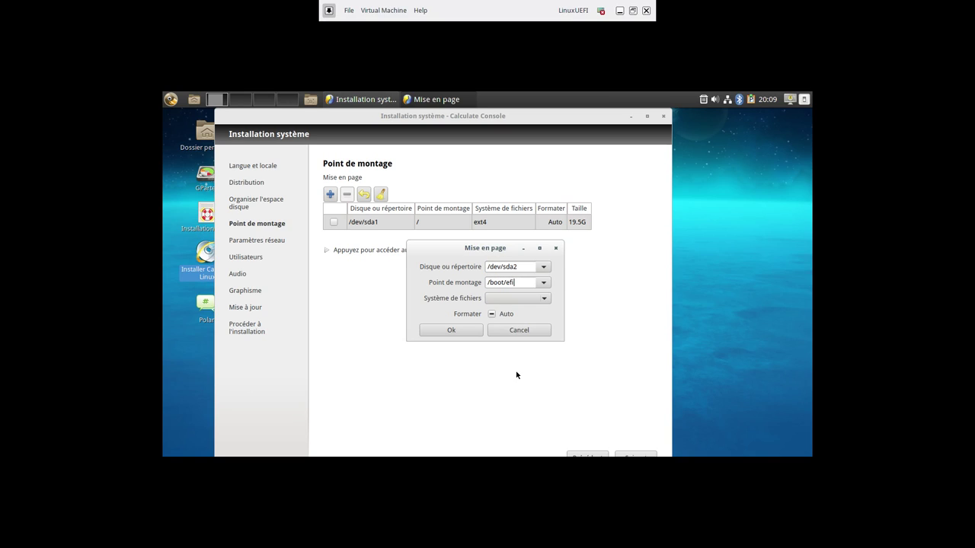
{"action": "left_click", "coordinate": [519, 298]}
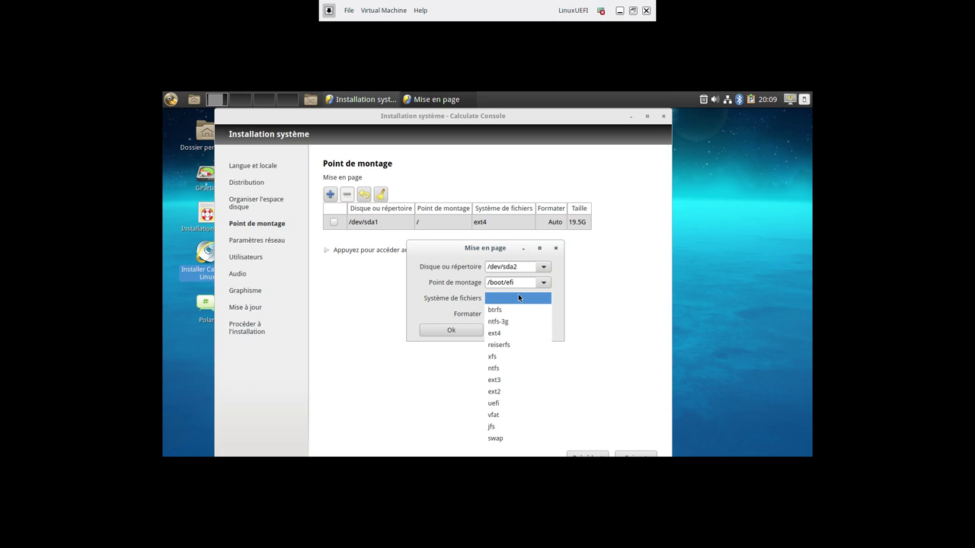
{"action": "left_click", "coordinate": [509, 403]}
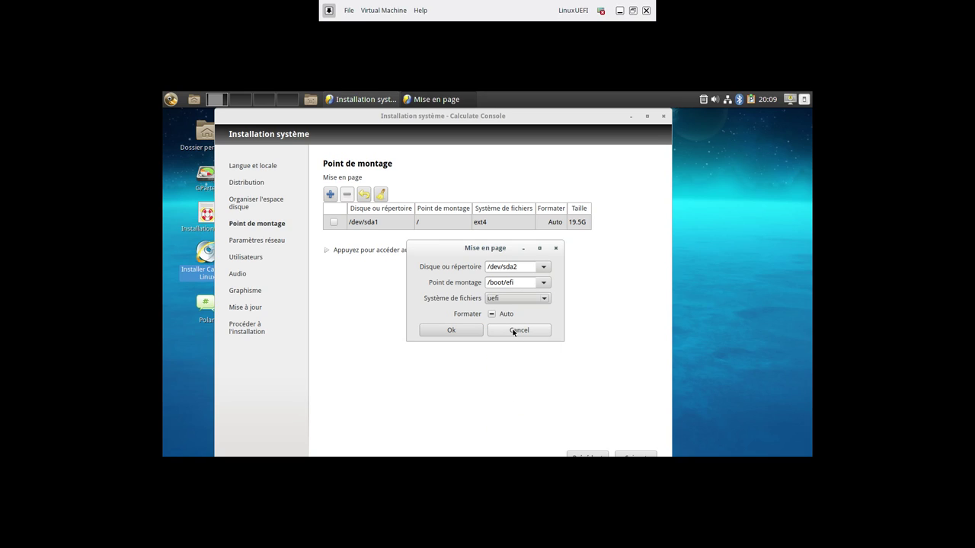
{"action": "left_click", "coordinate": [458, 331]}
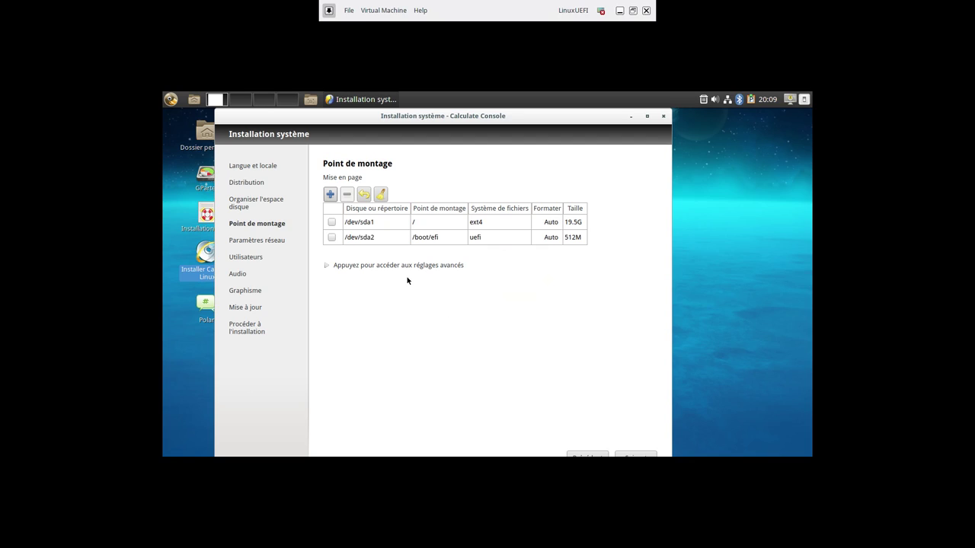
Add /dev/sda3 as swap with the swap filesystem
{"action": "left_click", "coordinate": [330, 197]}
{"action": "left_click", "coordinate": [544, 267]}
{"action": "left_click", "coordinate": [516, 293]}
{"action": "left_click", "coordinate": [540, 284]}
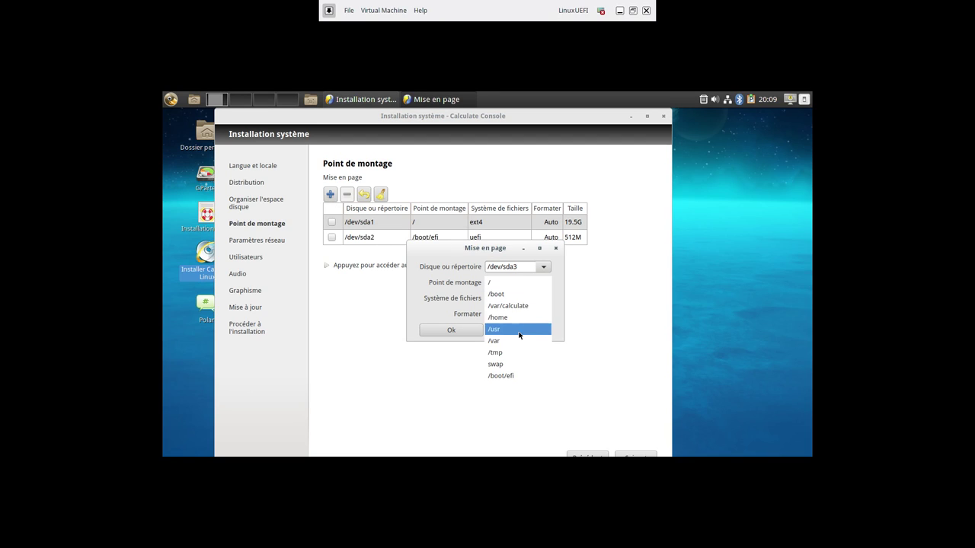
{"action": "left_click", "coordinate": [512, 362]}
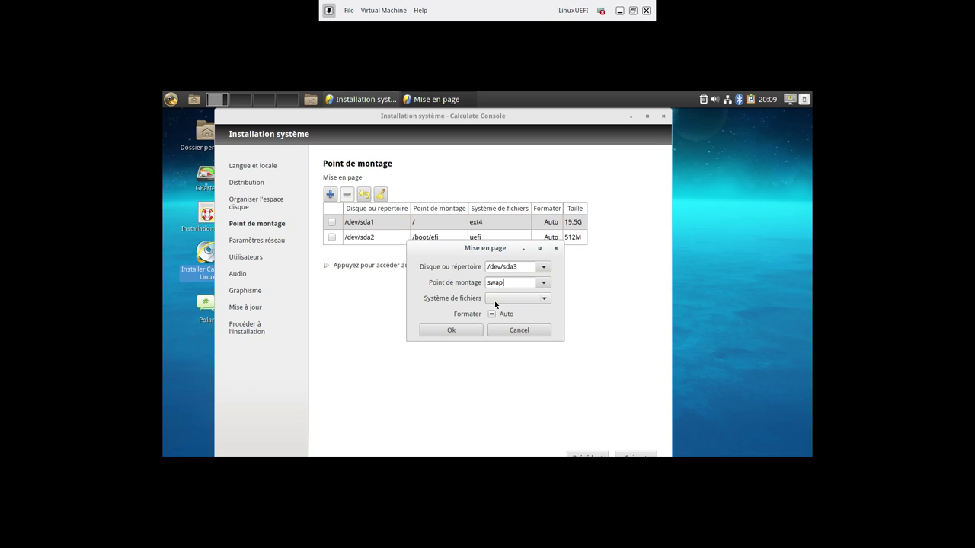
{"action": "left_click", "coordinate": [512, 297]}
{"action": "left_click", "coordinate": [503, 437]}
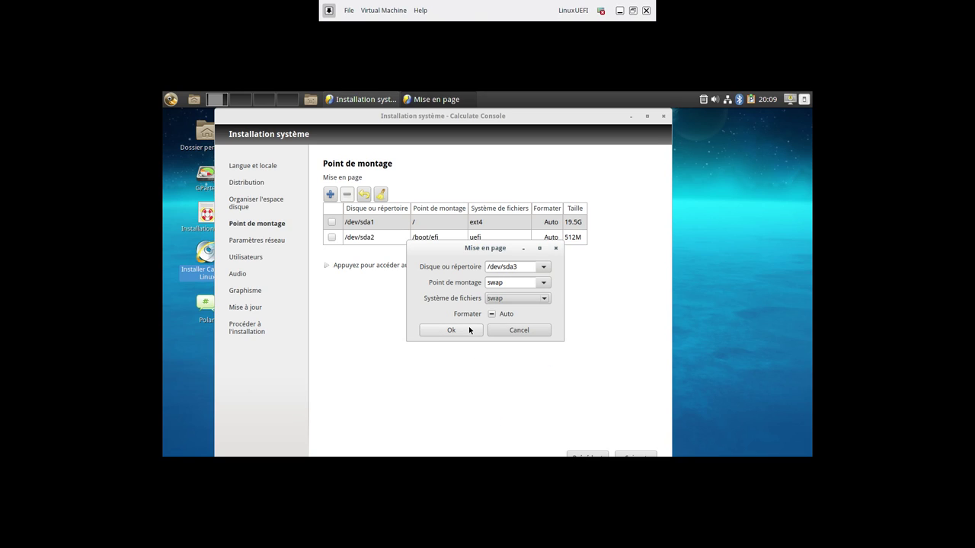
{"action": "left_click", "coordinate": [450, 330]}
Add /dev/sda4 mounted at /home with ext4
{"action": "left_click", "coordinate": [330, 194]}
{"action": "left_click", "coordinate": [543, 267]}
{"action": "left_click", "coordinate": [533, 303]}
{"action": "left_click", "coordinate": [543, 283]}
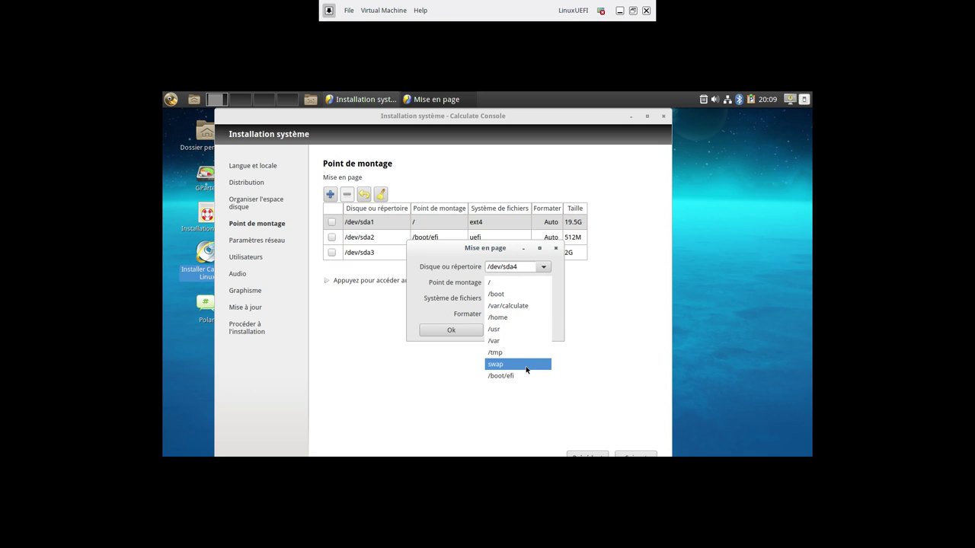
{"action": "left_click", "coordinate": [525, 315]}
{"action": "left_click", "coordinate": [521, 299]}
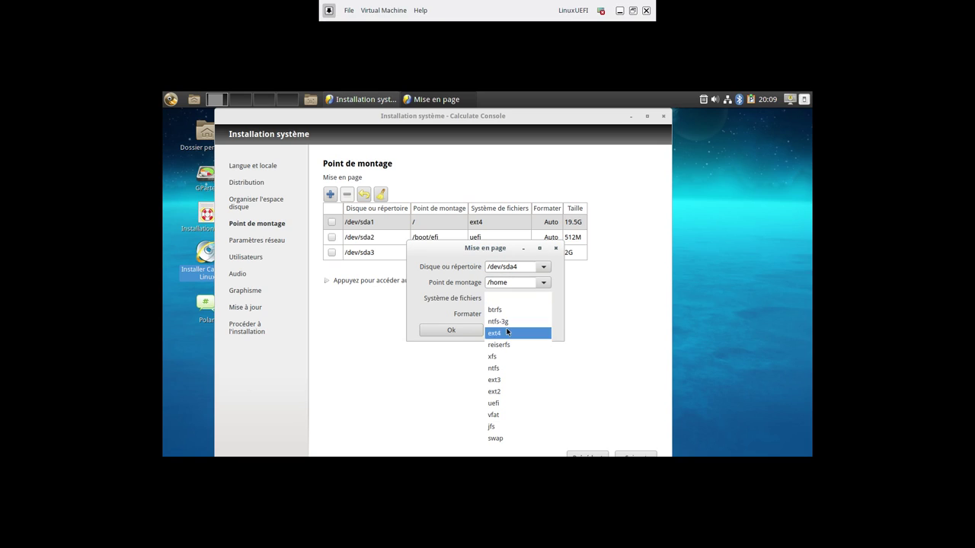
{"action": "left_click", "coordinate": [507, 322]}
{"action": "left_click", "coordinate": [451, 330]}
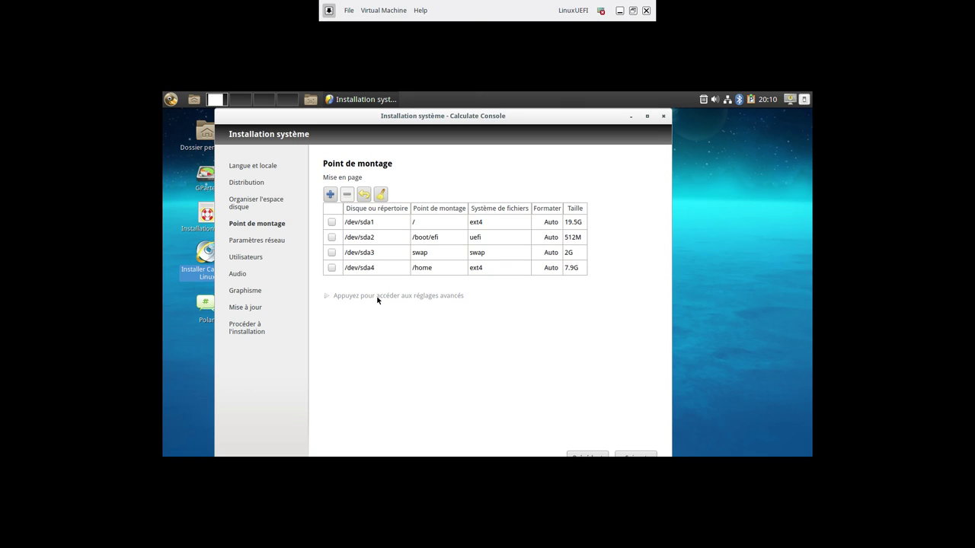
Enable UEFI booting in the advanced mount settings, leaving the boot disk at its default
{"action": "left_click", "coordinate": [377, 297]}
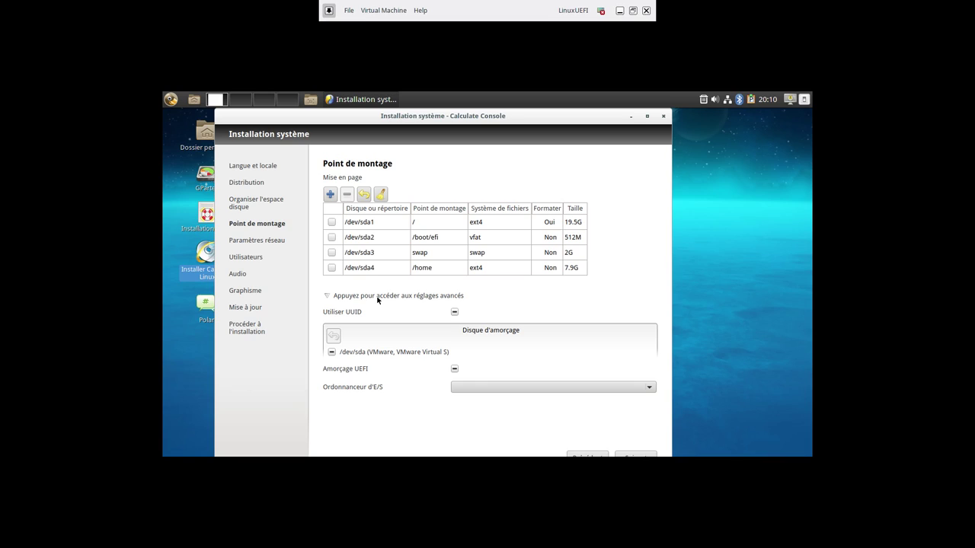
{"action": "left_click", "coordinate": [455, 370]}
{"action": "left_click", "coordinate": [332, 353]}
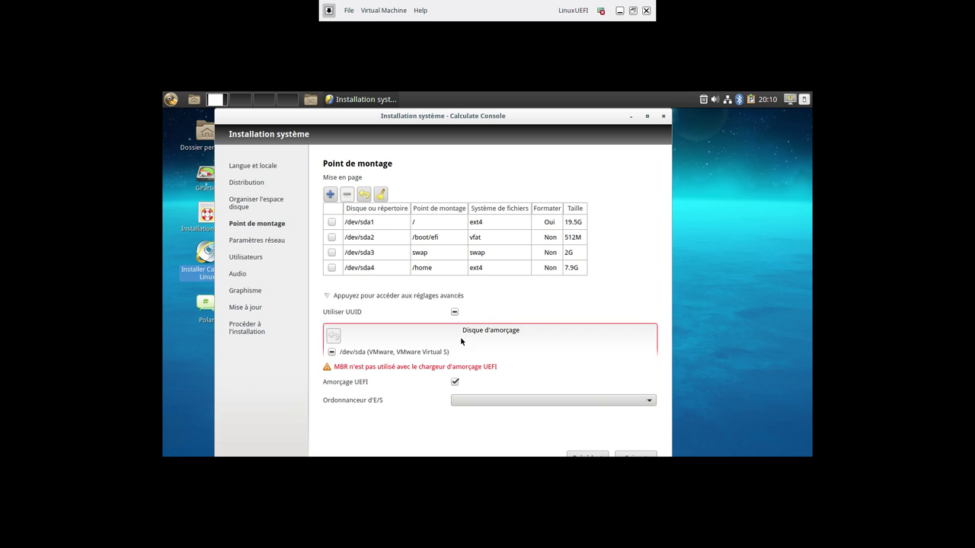
{"action": "left_click", "coordinate": [332, 354]}
{"action": "left_click", "coordinate": [633, 453]}
{"action": "left_click", "coordinate": [634, 454]}
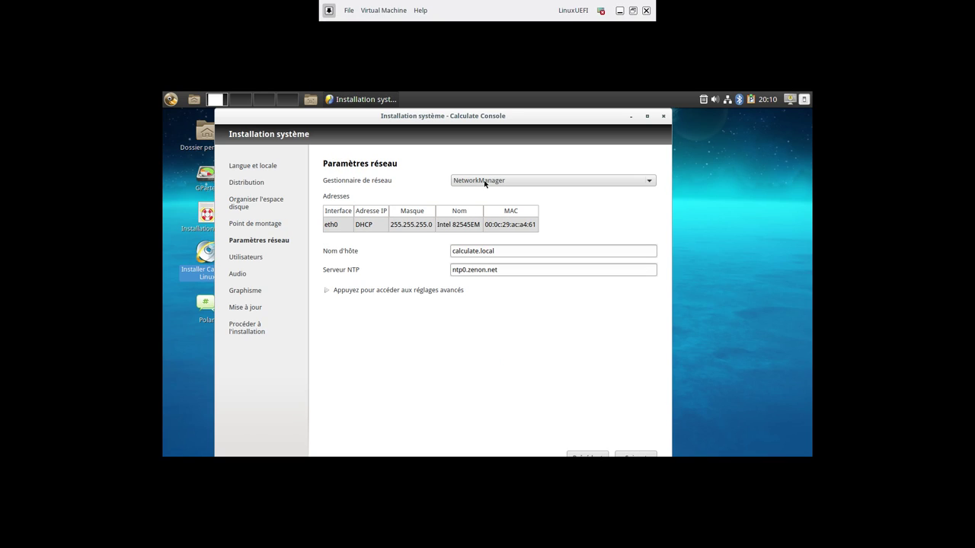
Set the hostname to CL-UEFI
{"action": "left_click_drag", "start_coordinate": [507, 252], "coordinate": [363, 244]}
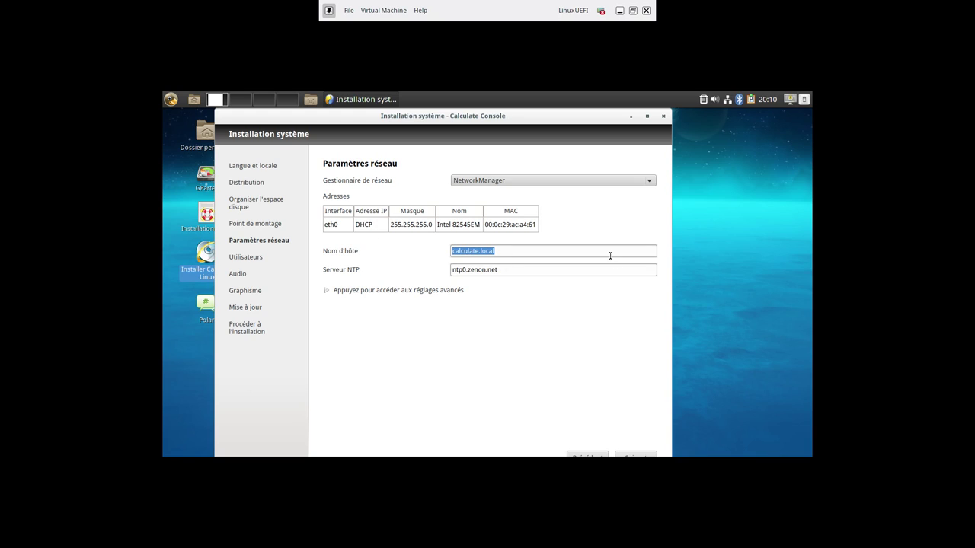
{"action": "type", "text": "CL-UEFIU"}
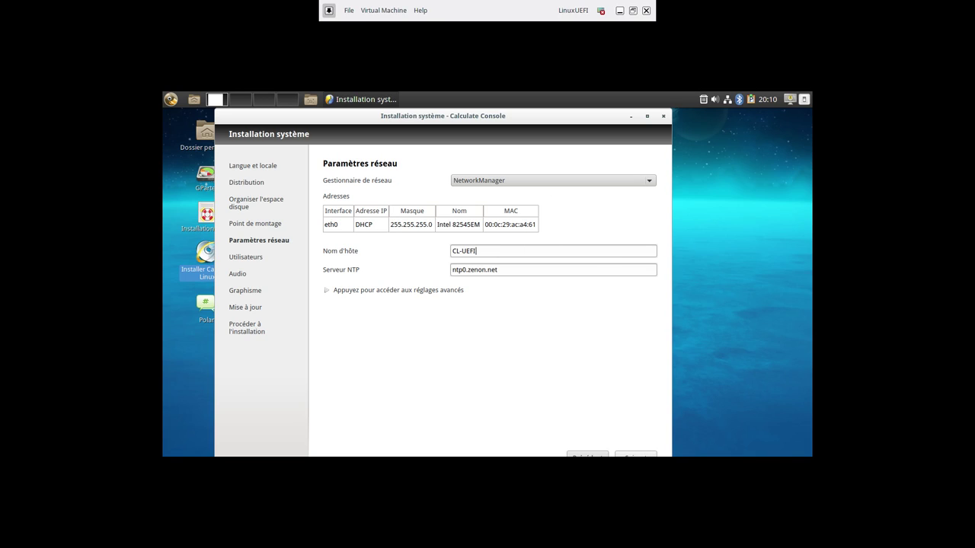
{"action": "left_click", "coordinate": [635, 455]}
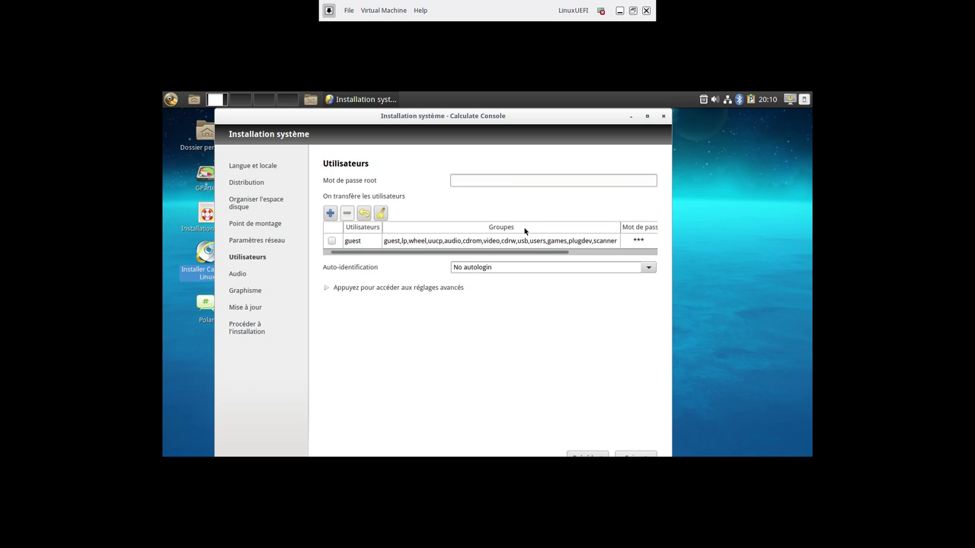
Set the root password and rename the guest account to a new user with its password
{"action": "left_click", "coordinate": [518, 181]}
{"action": "type", "text": "********"}
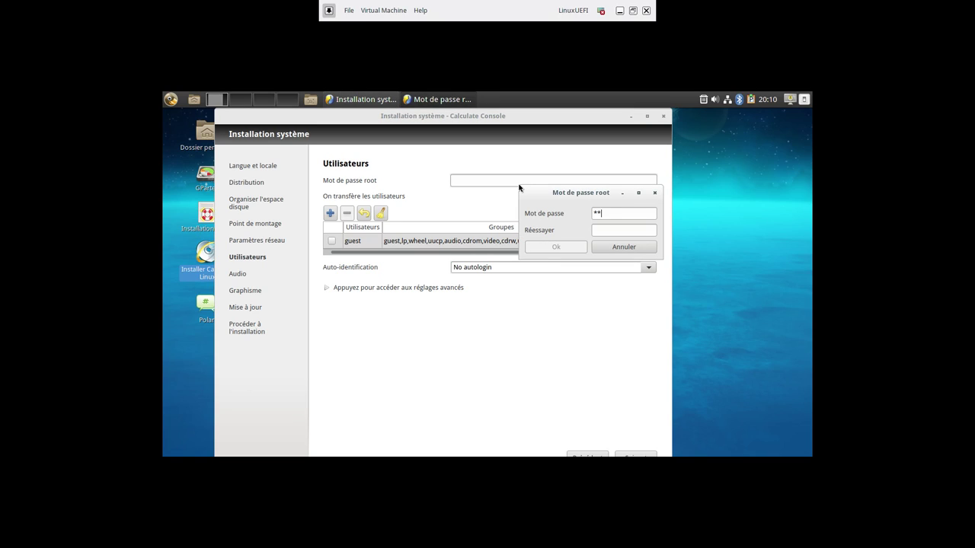
{"action": "type", "text": "********"}
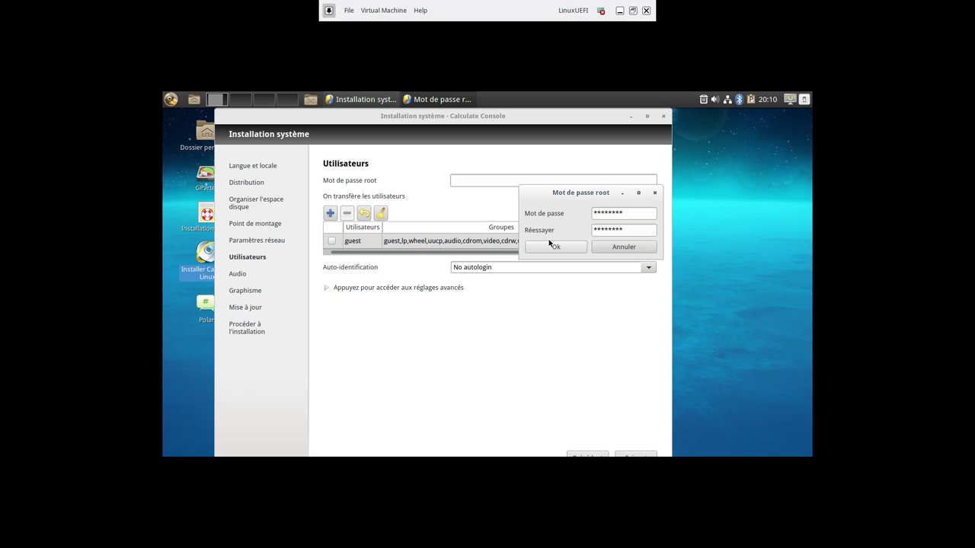
{"action": "left_click", "coordinate": [554, 247]}
{"action": "double_click", "coordinate": [350, 242]}
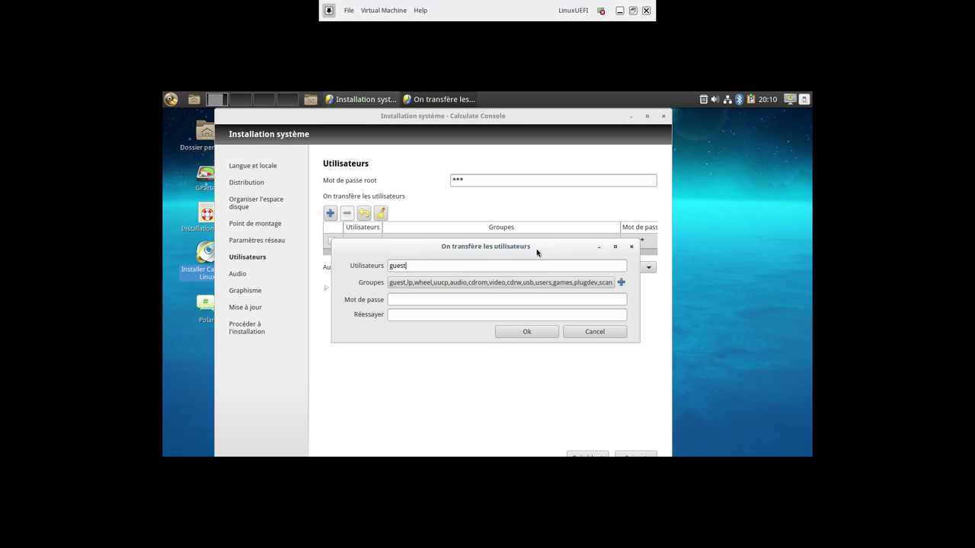
{"action": "type", "text": "adrie"}
{"action": "type", "text": "********"}
{"action": "type", "text": "********"}
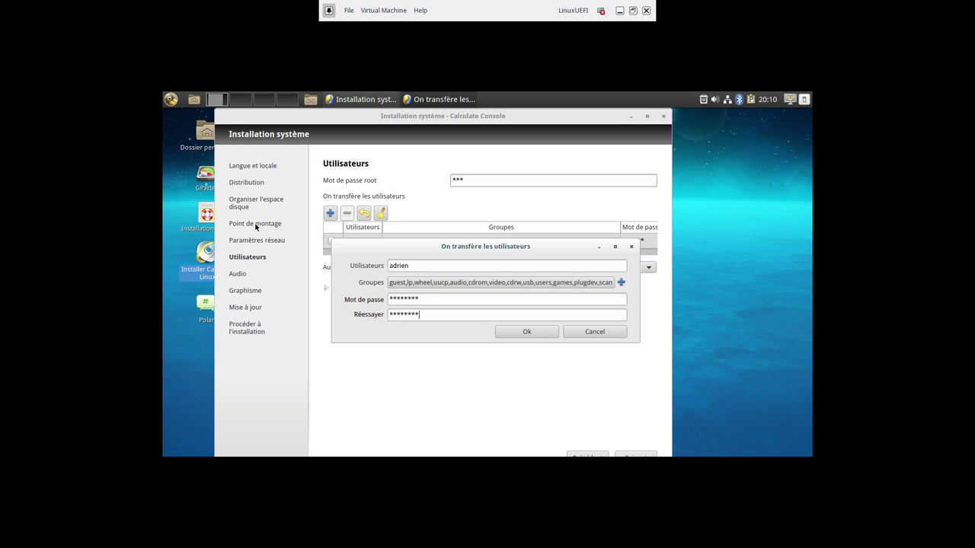
{"action": "left_click", "coordinate": [529, 331]}
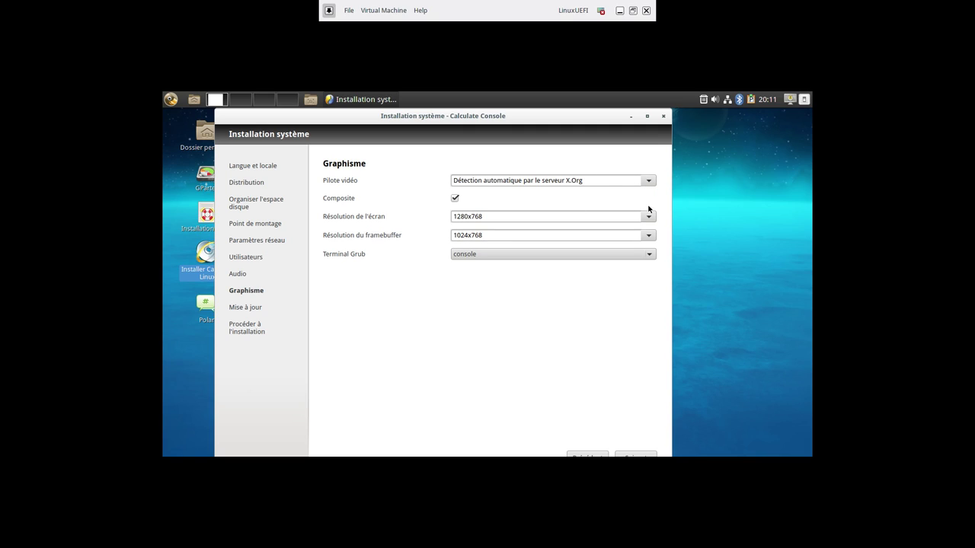
Keep automatic video driver detection, set screen to 1920x1080 and framebuffer to 1920x1080-32
{"action": "left_click", "coordinate": [648, 181]}
{"action": "left_click", "coordinate": [648, 180]}
{"action": "left_click", "coordinate": [651, 220]}
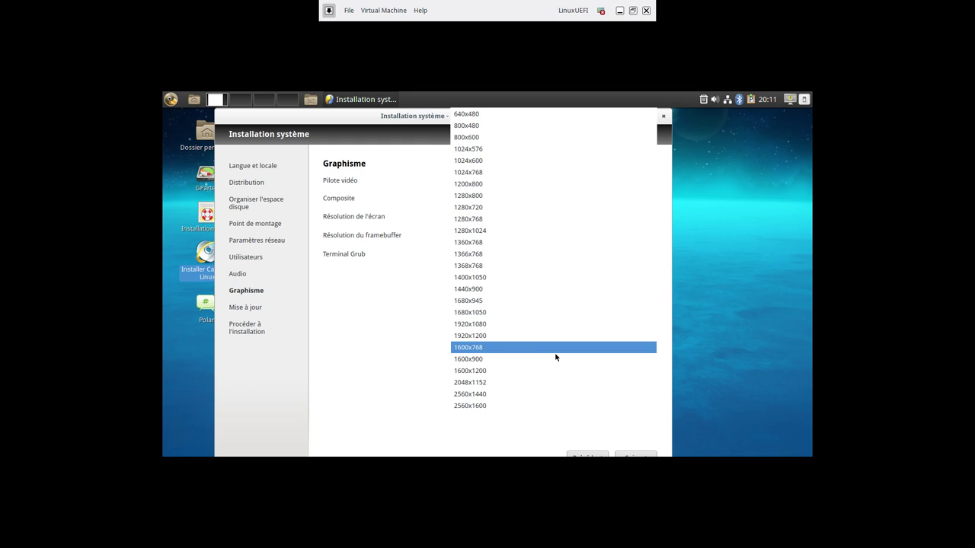
{"action": "left_click", "coordinate": [523, 322]}
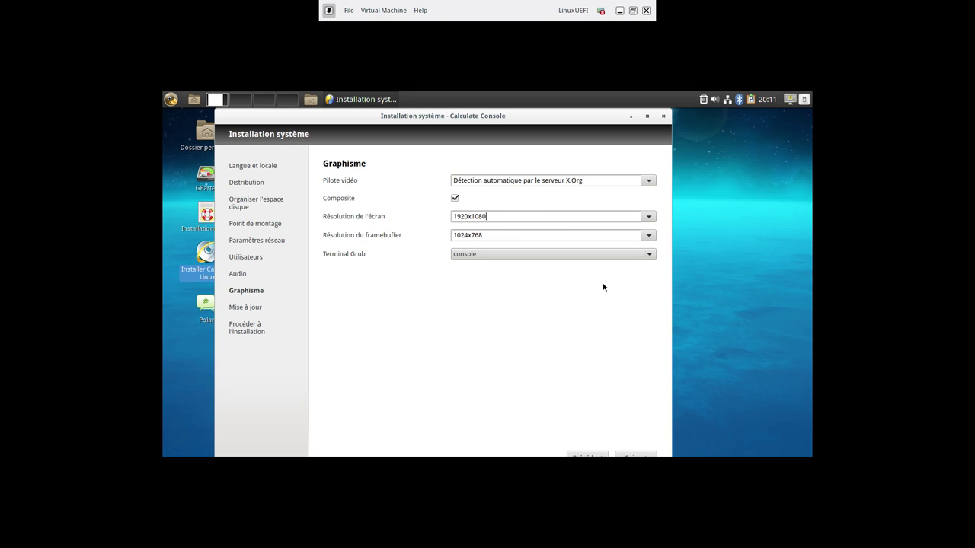
{"action": "left_click", "coordinate": [647, 236]}
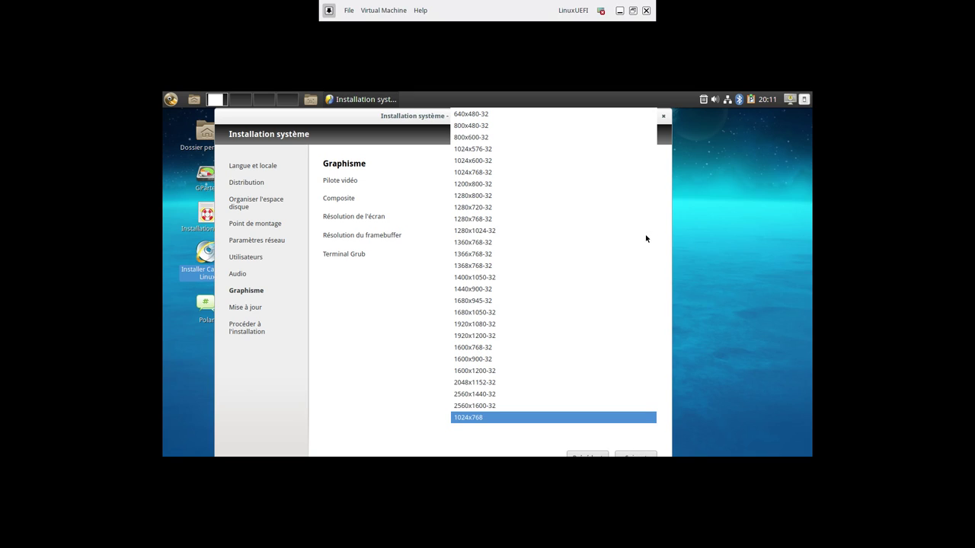
{"action": "left_click", "coordinate": [386, 363]}
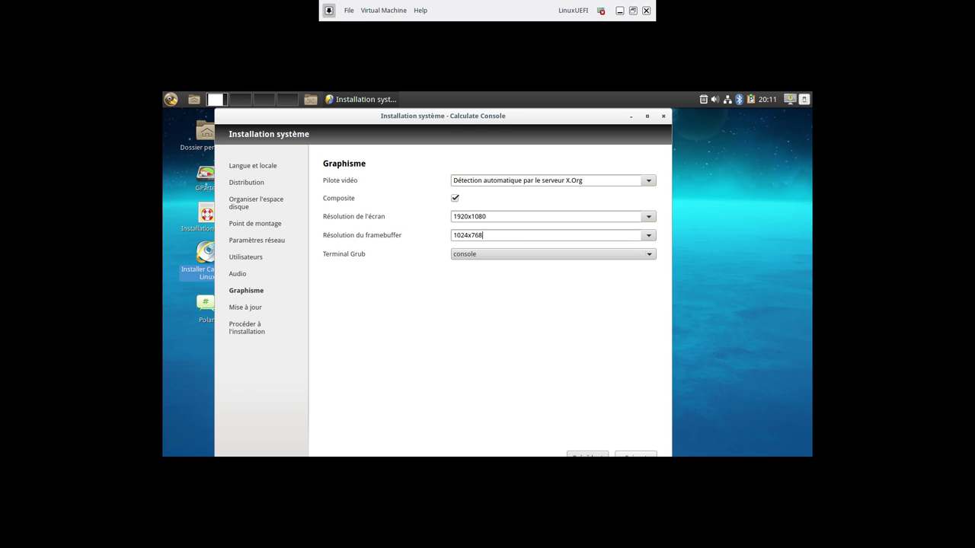
{"action": "left_click", "coordinate": [644, 237]}
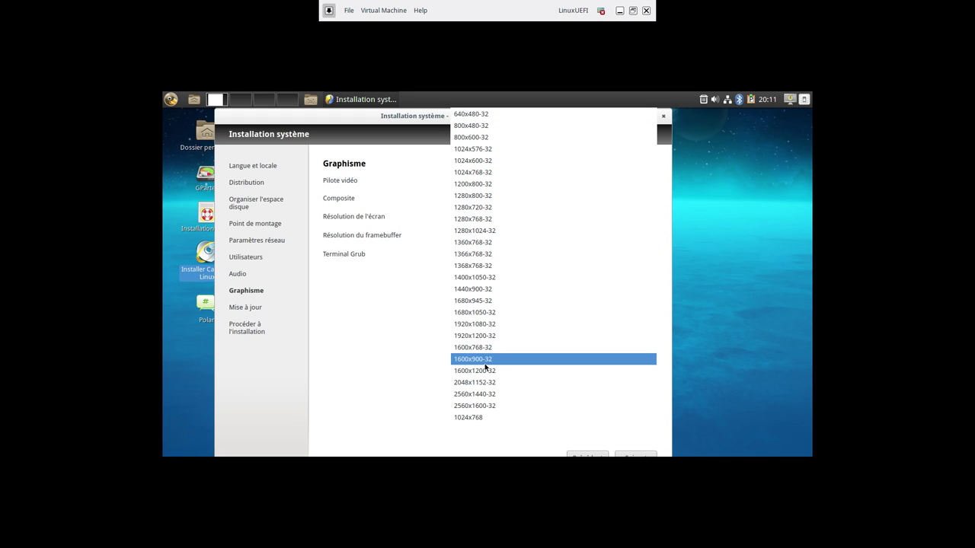
{"action": "left_click", "coordinate": [495, 325]}
{"action": "left_click", "coordinate": [633, 454]}
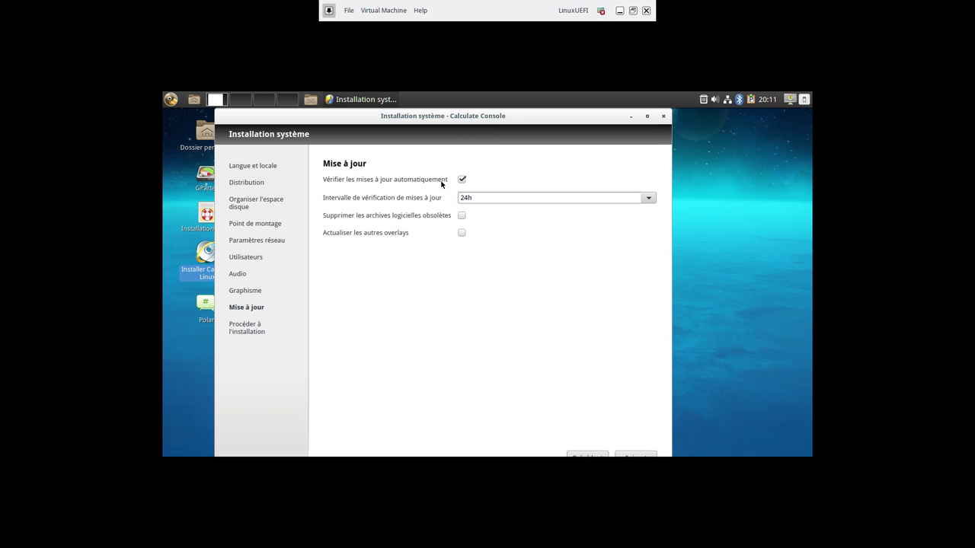
Start the system installation from the final step and open the Bluetooth devices window
{"action": "left_click", "coordinate": [626, 454]}
{"action": "left_click", "coordinate": [626, 455]}
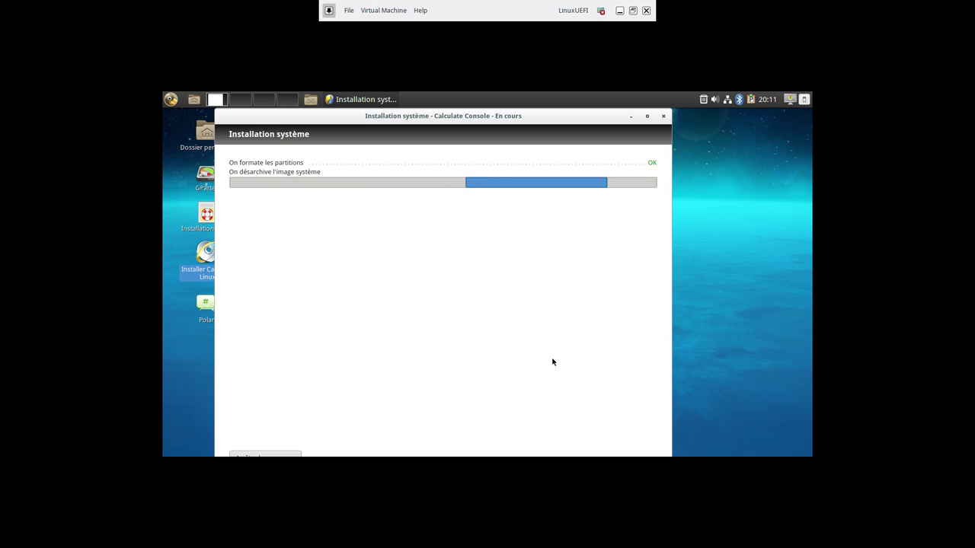
{"action": "left_click", "coordinate": [738, 102]}
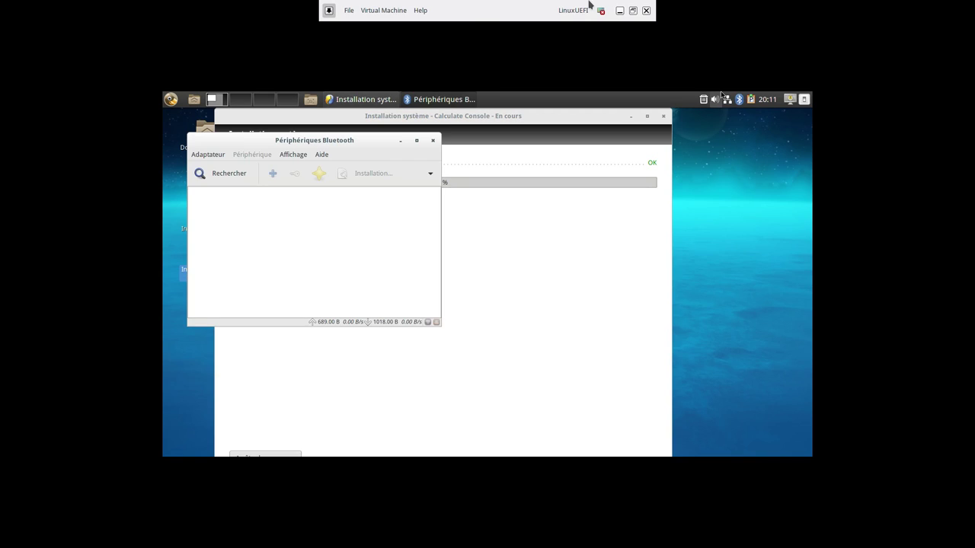
Search twice for nearby Bluetooth devices and browse the manager's Adapter and View menus
{"action": "left_click_drag", "start_coordinate": [308, 143], "coordinate": [551, 214]}
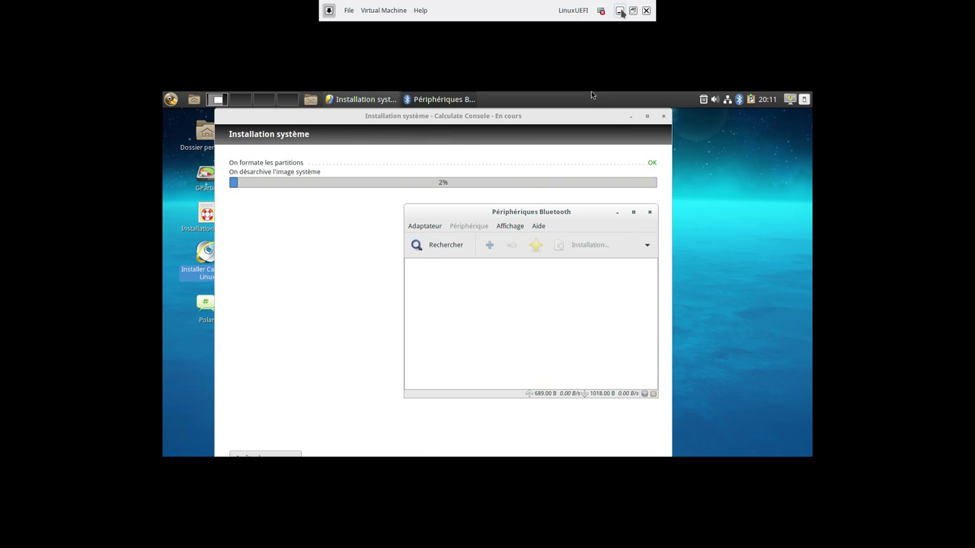
{"action": "left_click", "coordinate": [620, 10]}
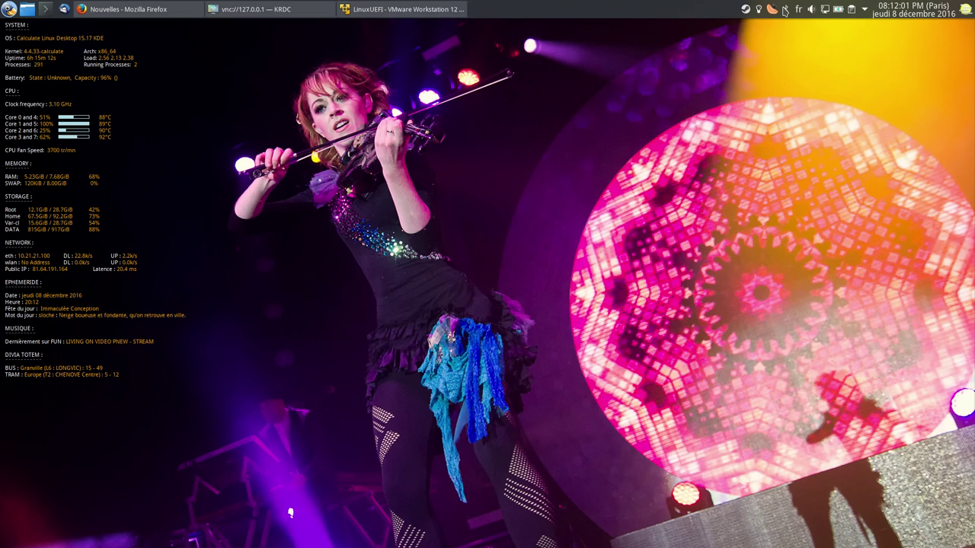
{"action": "left_click", "coordinate": [404, 9]}
{"action": "left_click", "coordinate": [437, 249]}
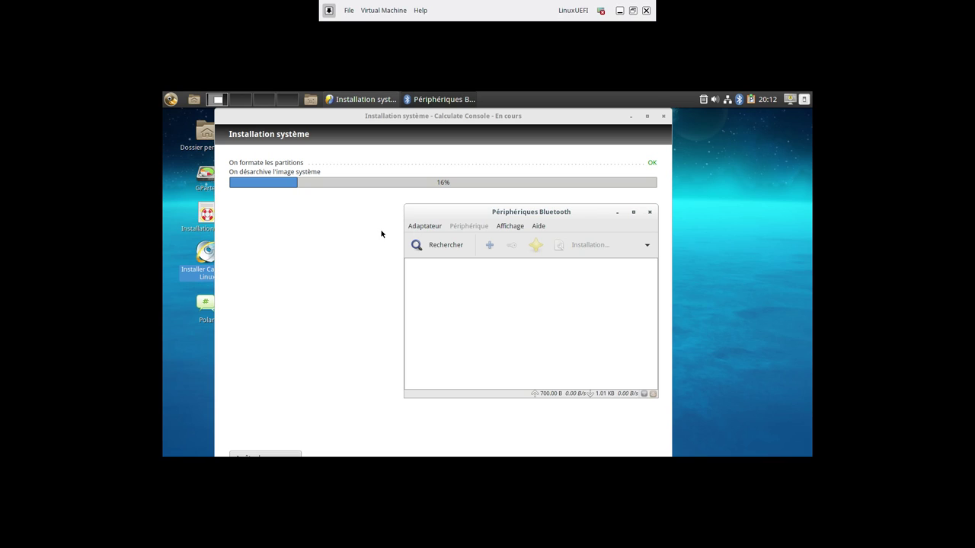
{"action": "left_click", "coordinate": [457, 252]}
{"action": "left_click", "coordinate": [425, 227]}
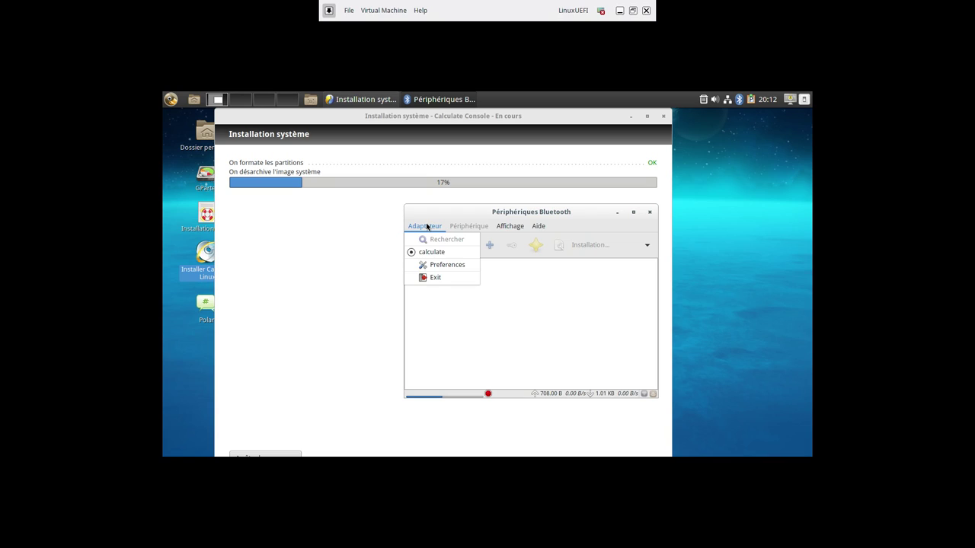
{"action": "left_click", "coordinate": [427, 226]}
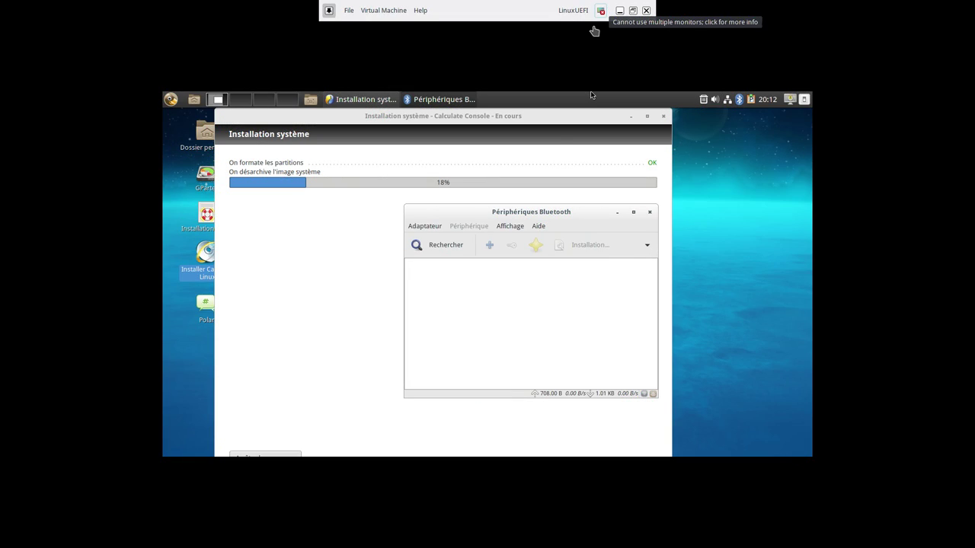
{"action": "left_click", "coordinate": [503, 227]}
{"action": "left_click", "coordinate": [503, 227]}
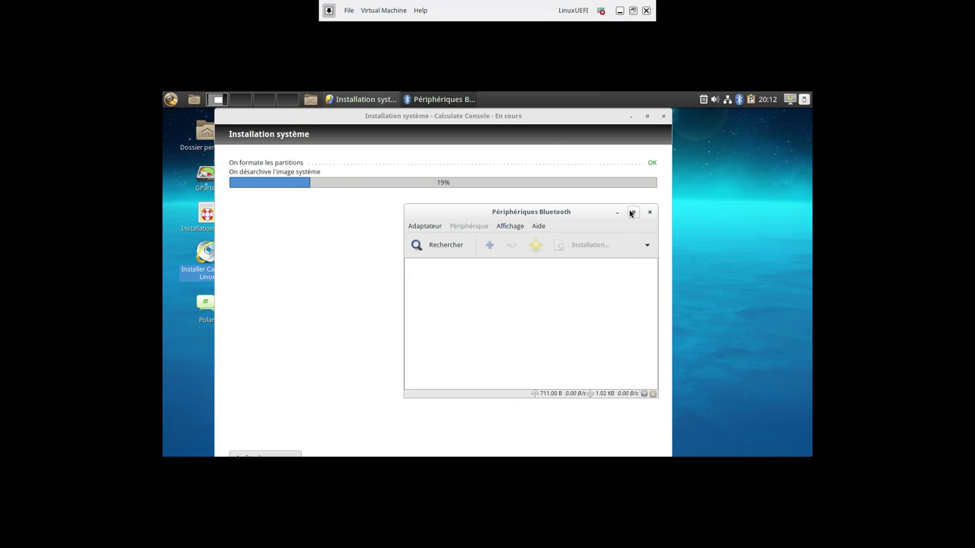
Close the Bluetooth manager and open the Adaptateurs settings from the tray icon
{"action": "left_click", "coordinate": [738, 99]}
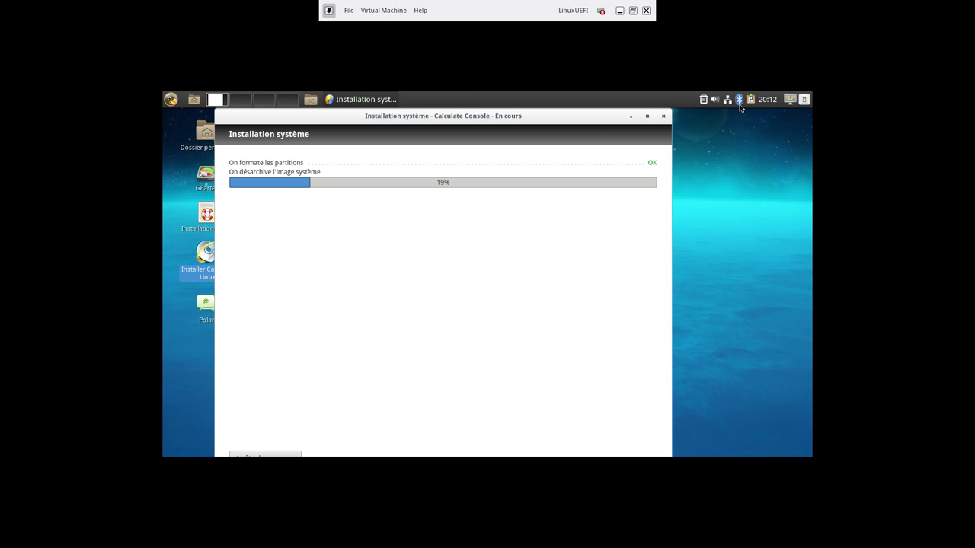
{"action": "right_click", "coordinate": [738, 99]}
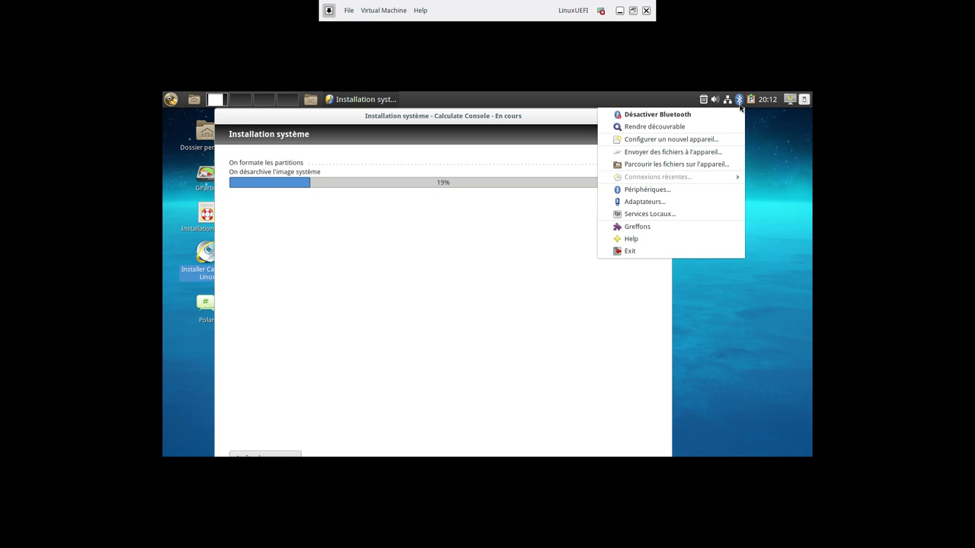
{"action": "left_click", "coordinate": [662, 203]}
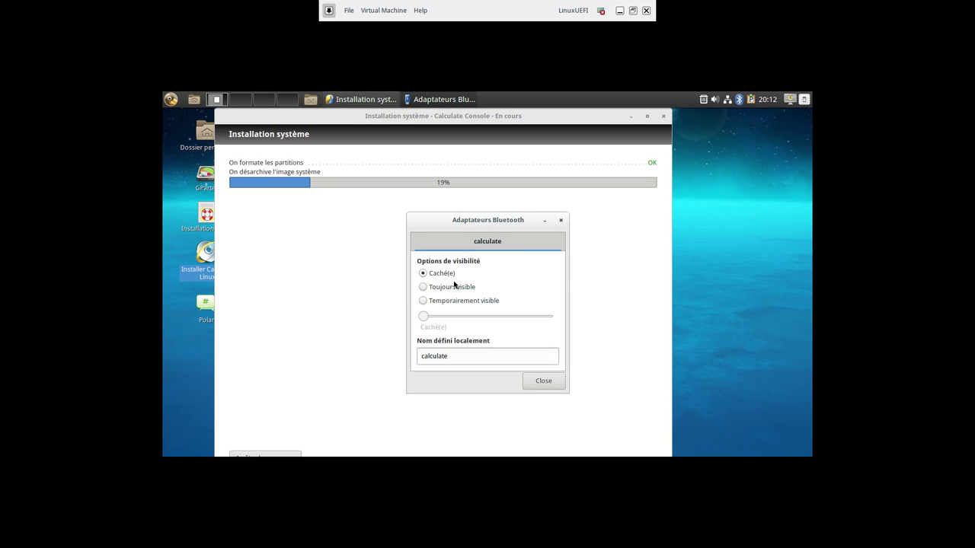
Close the Bluetooth adapter settings and let the installation run to completion
{"action": "left_click", "coordinate": [561, 221]}
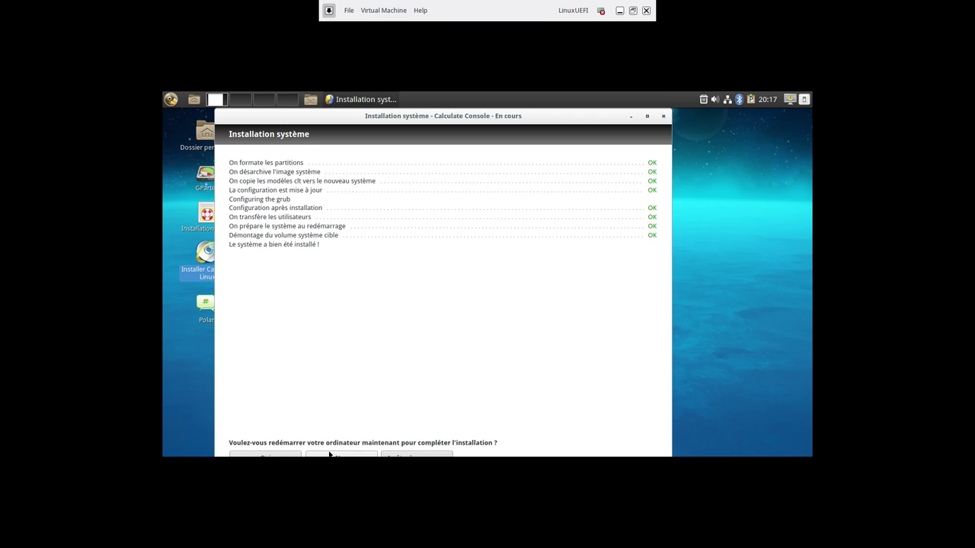
Decline the restart, close the finished installer and shut down the live system with Éteindre
{"action": "left_click", "coordinate": [330, 455]}
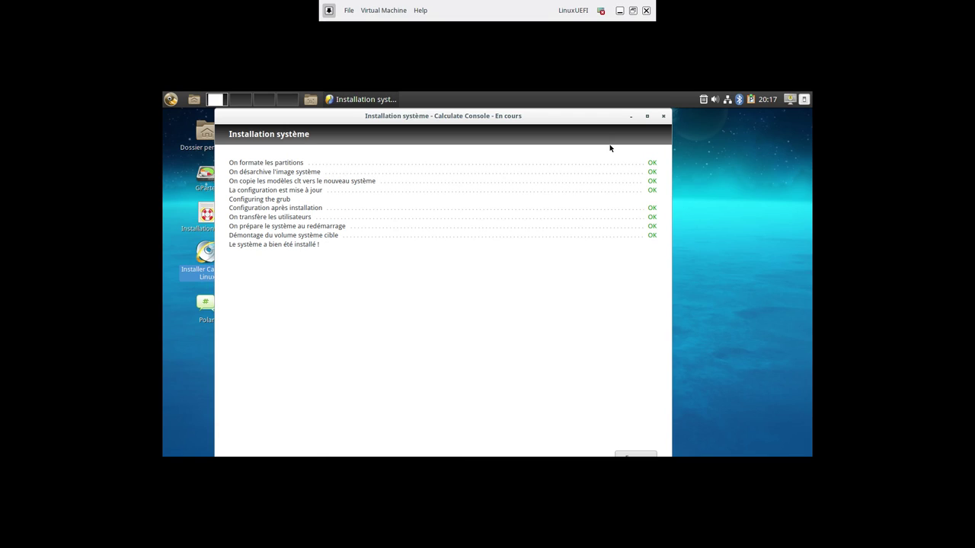
{"action": "left_click", "coordinate": [635, 455]}
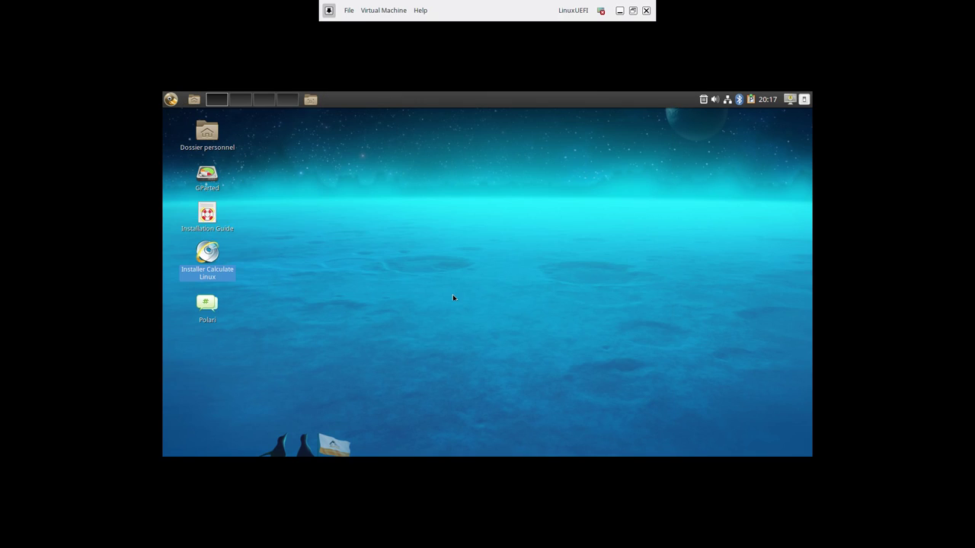
{"action": "left_click", "coordinate": [171, 99]}
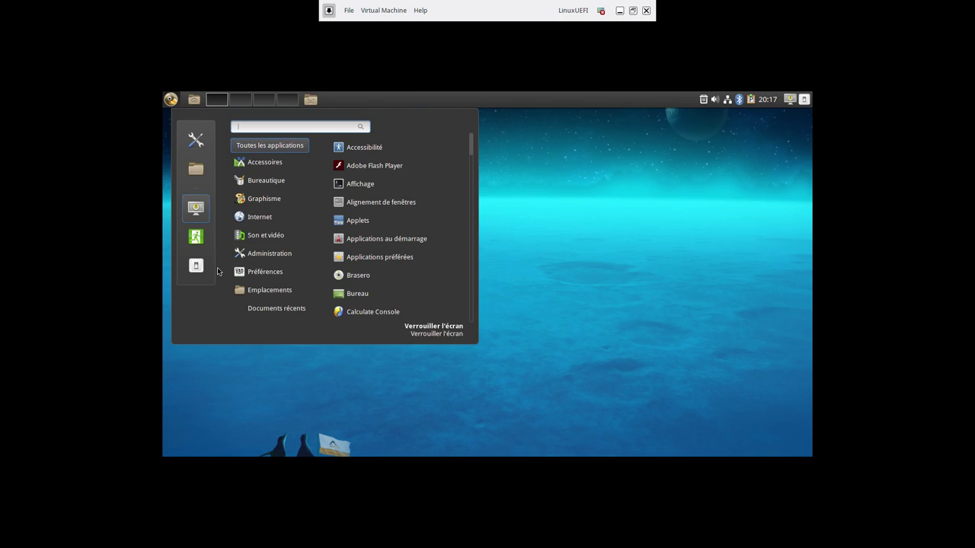
{"action": "left_click", "coordinate": [200, 273]}
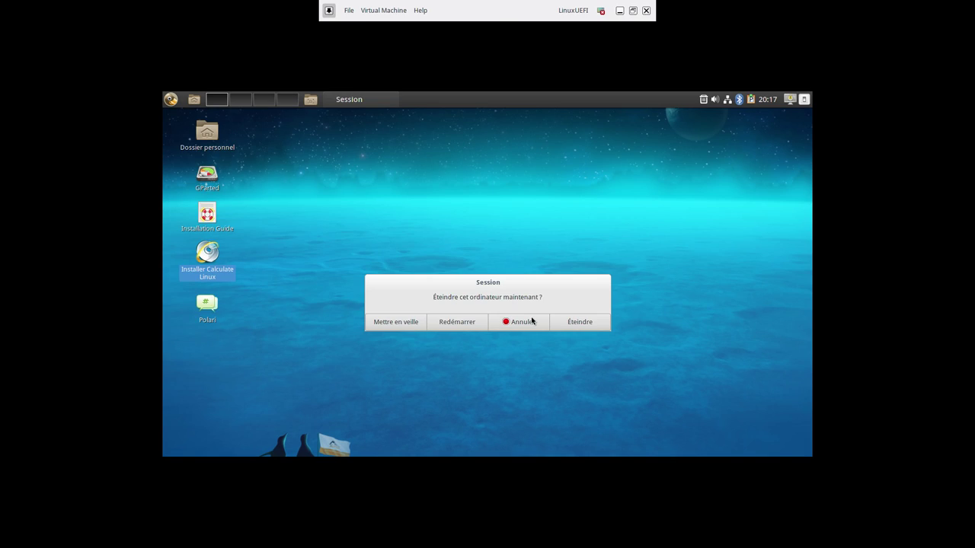
{"action": "left_click", "coordinate": [578, 323]}
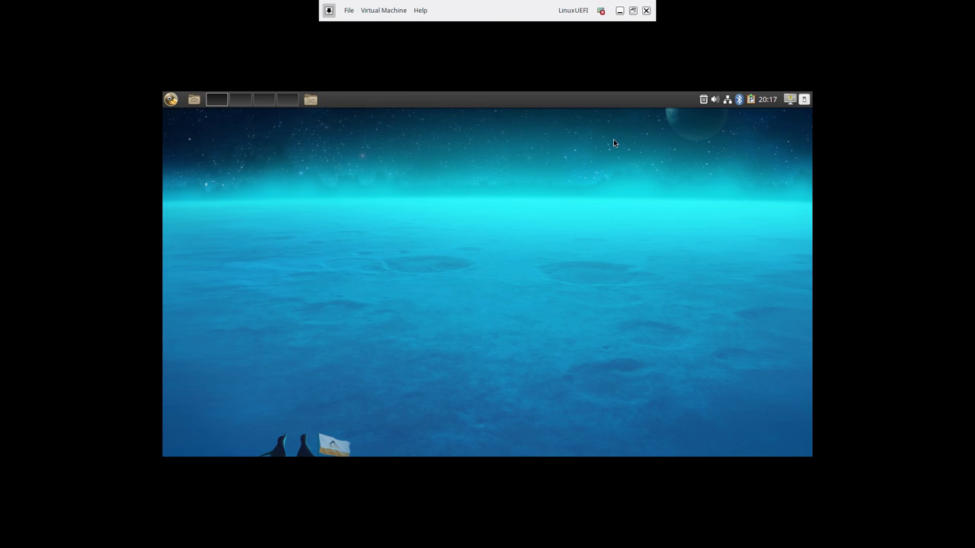
{"action": "left_click", "coordinate": [383, 10]}
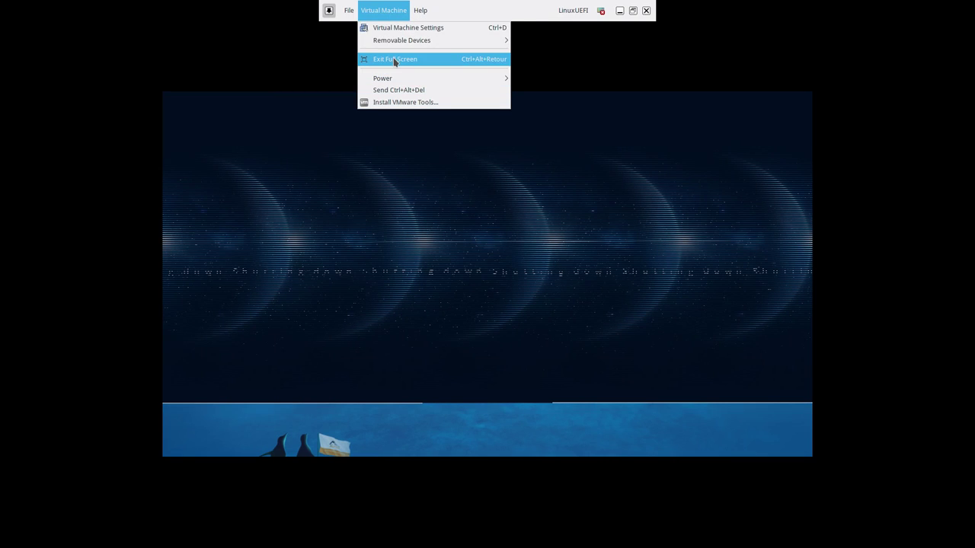
Exit full screen and launch VMware Player via a 'vmw' search
{"action": "left_click", "coordinate": [394, 60]}
{"action": "left_click_drag", "start_coordinate": [494, 102], "coordinate": [467, 87]}
{"action": "left_click", "coordinate": [8, 9]}
{"action": "type", "text": "vmw"}
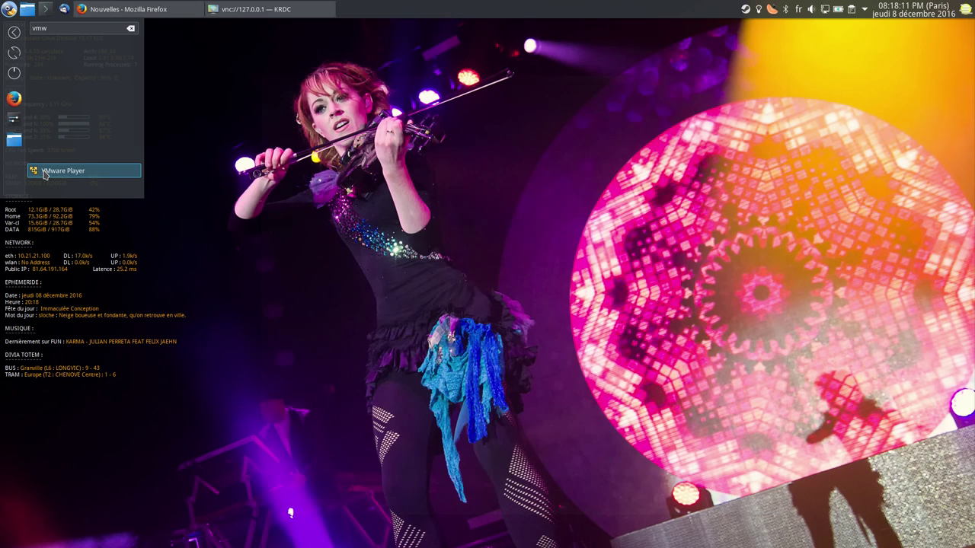
{"action": "left_click", "coordinate": [44, 174]}
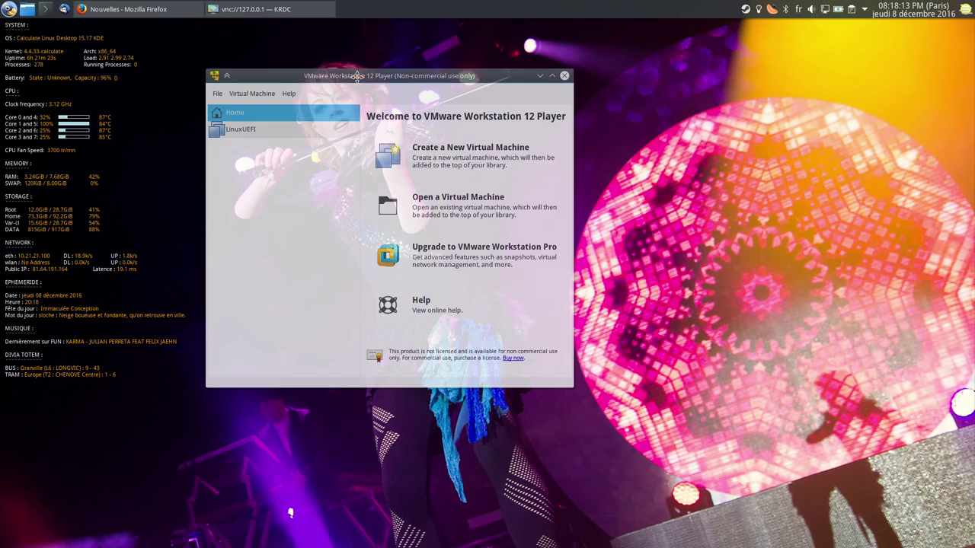
Uncheck Connect at power on for LinuxUEFI's CD/DVD, save, and power the machine on
{"action": "left_click", "coordinate": [261, 131]}
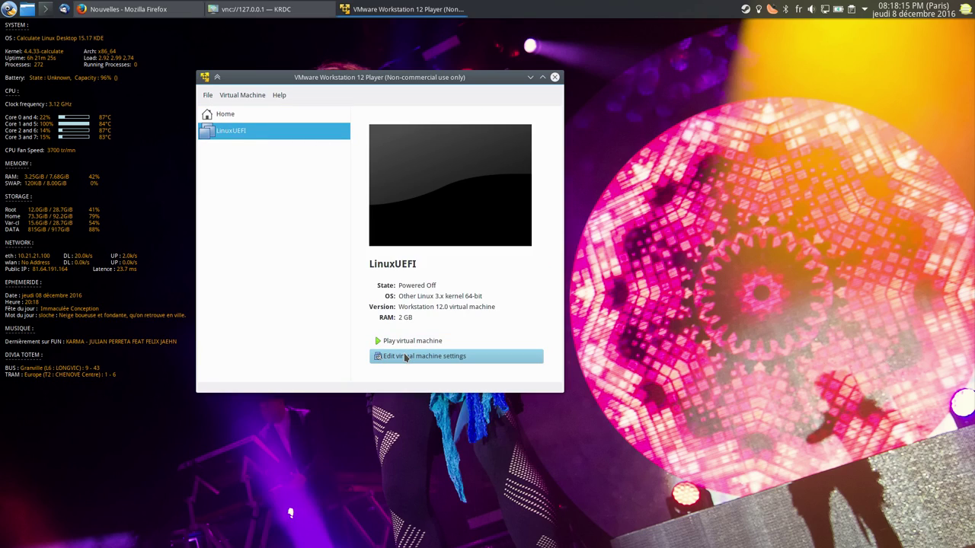
{"action": "left_click", "coordinate": [404, 355]}
{"action": "left_click", "coordinate": [215, 184]}
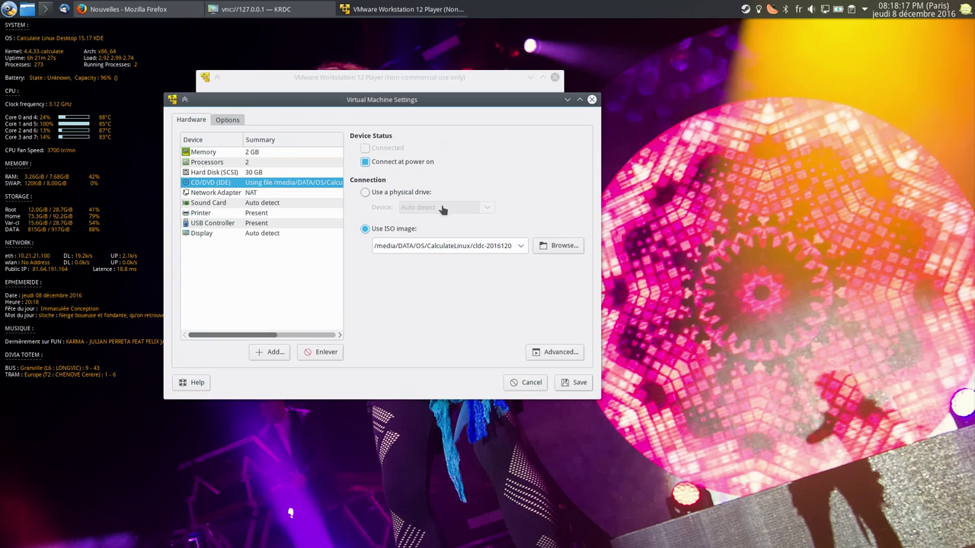
{"action": "left_click", "coordinate": [390, 163]}
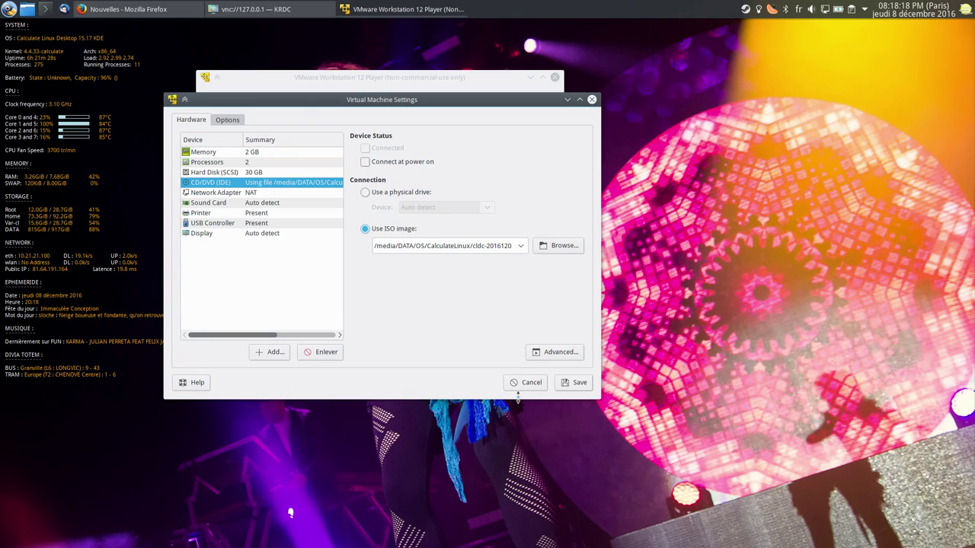
{"action": "left_click", "coordinate": [566, 386]}
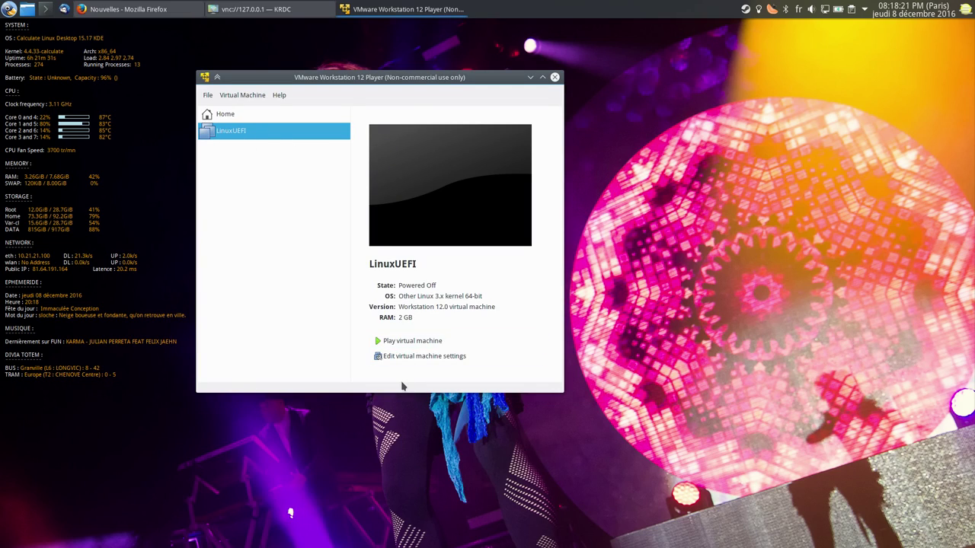
{"action": "left_click", "coordinate": [403, 342]}
{"action": "left_click", "coordinate": [266, 97]}
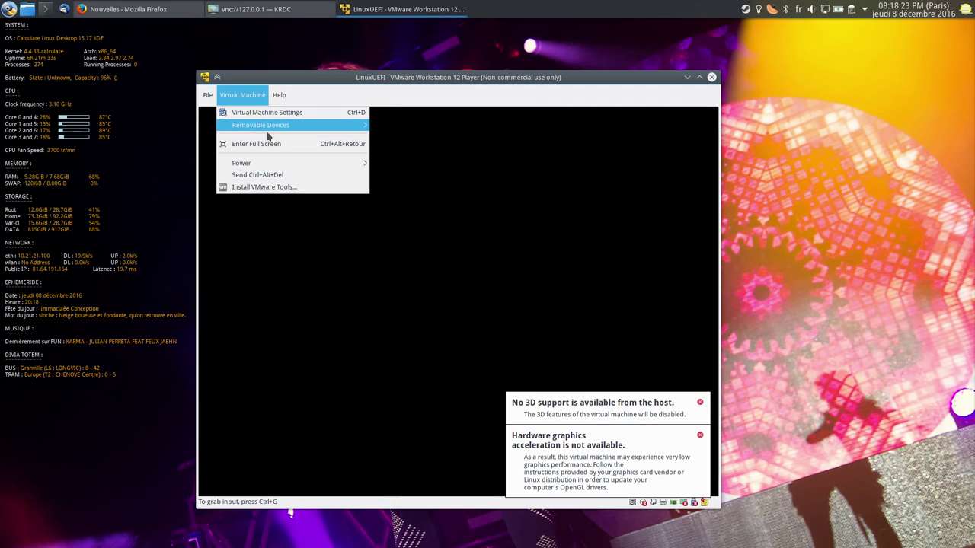
Switch LinuxUEFI to full screen and boot the default GRUB entry to the login screen
{"action": "left_click", "coordinate": [263, 144]}
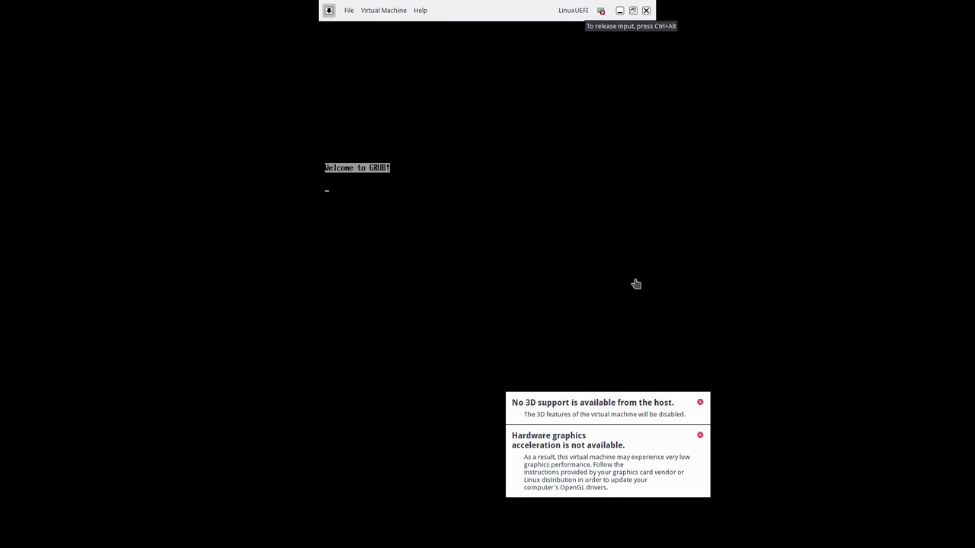
{"action": "key", "text": "Return"}
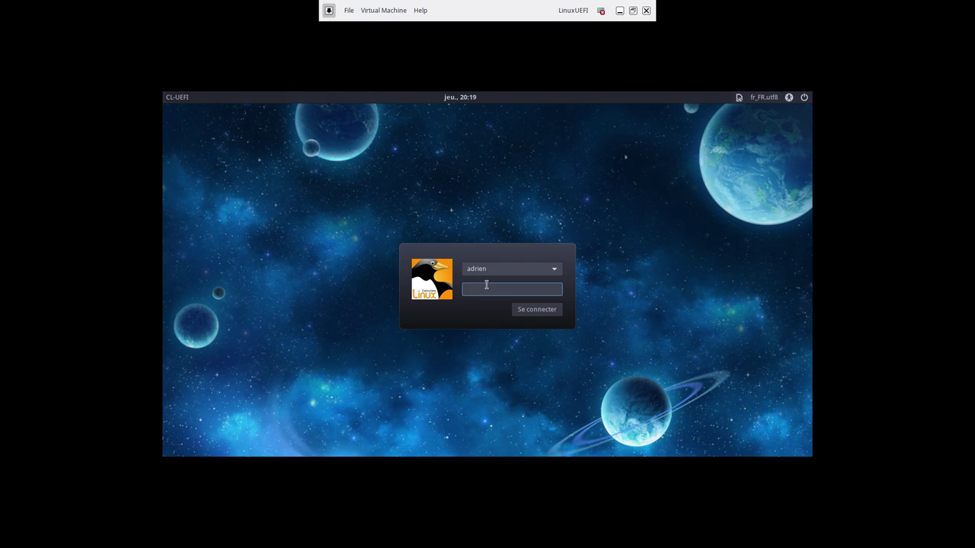
Log in with the user password, then open and close the Dossier personnel home folder
{"action": "type", "text": "****"}
{"action": "key", "text": "Return"}
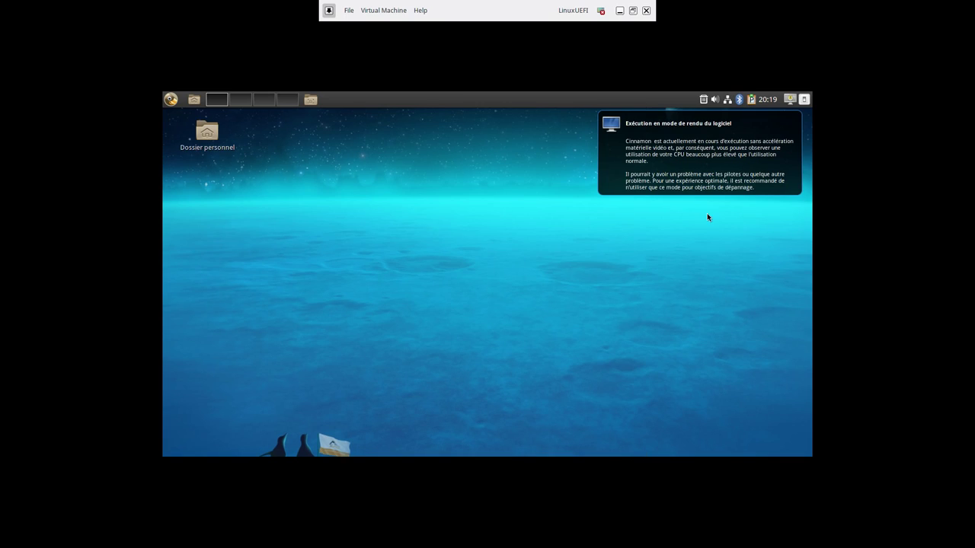
{"action": "double_click", "coordinate": [204, 139]}
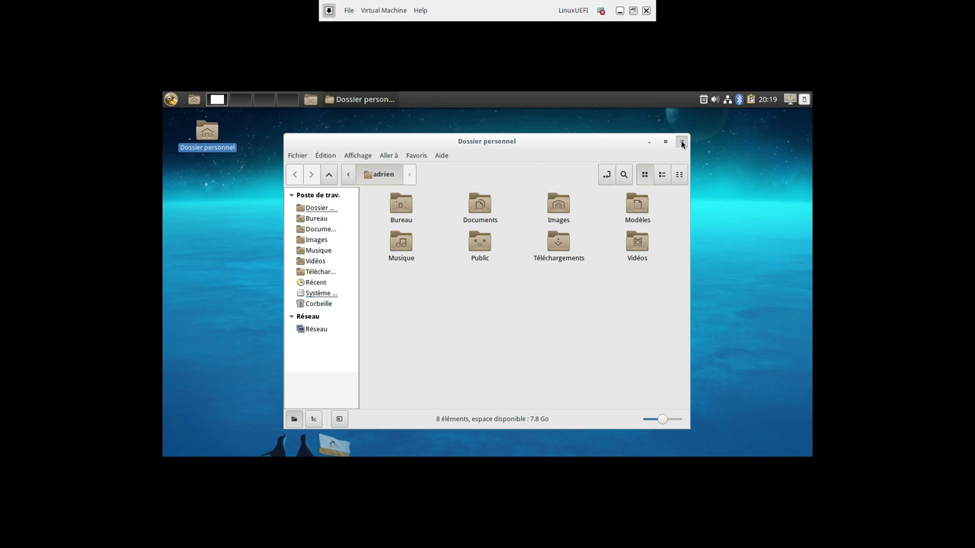
{"action": "left_click", "coordinate": [682, 142]}
{"action": "left_click", "coordinate": [173, 101]}
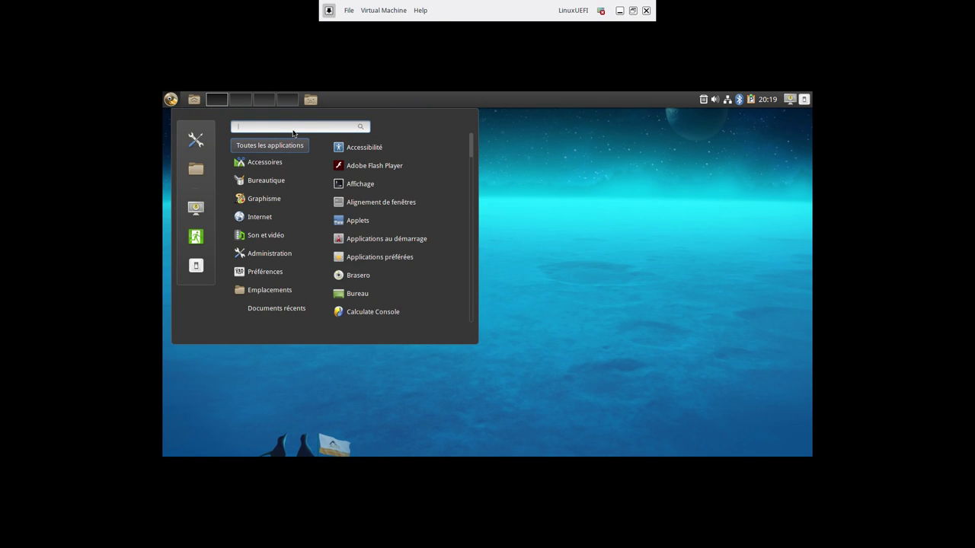
Launch Terminal from a 'term' search and become root with su and the root password
{"action": "type", "text": "term"}
{"action": "key", "text": "Return"}
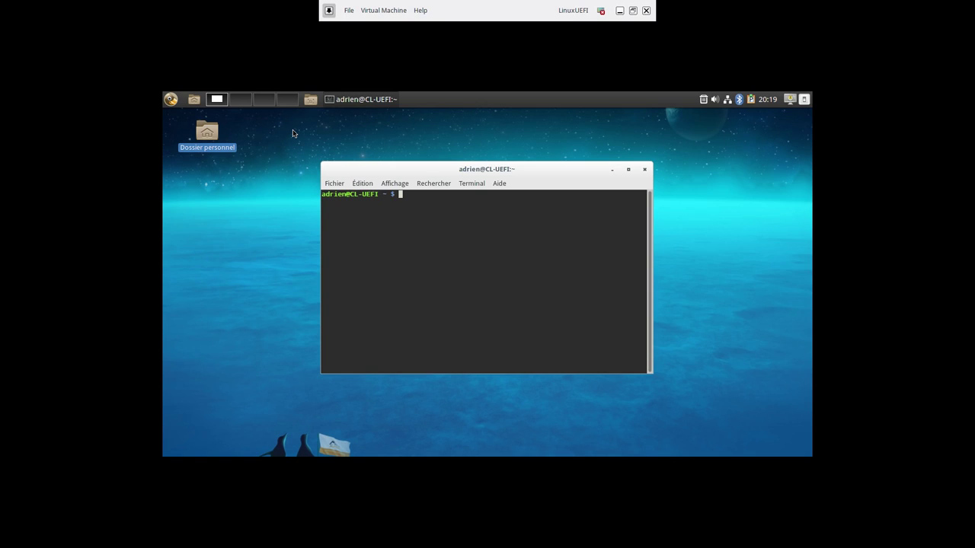
{"action": "type", "text": "a"}
{"action": "type", "text": "su"}
{"action": "key", "text": "Return"}
{"action": "key", "text": "Return"}
{"action": "type", "text": "eix vm"}
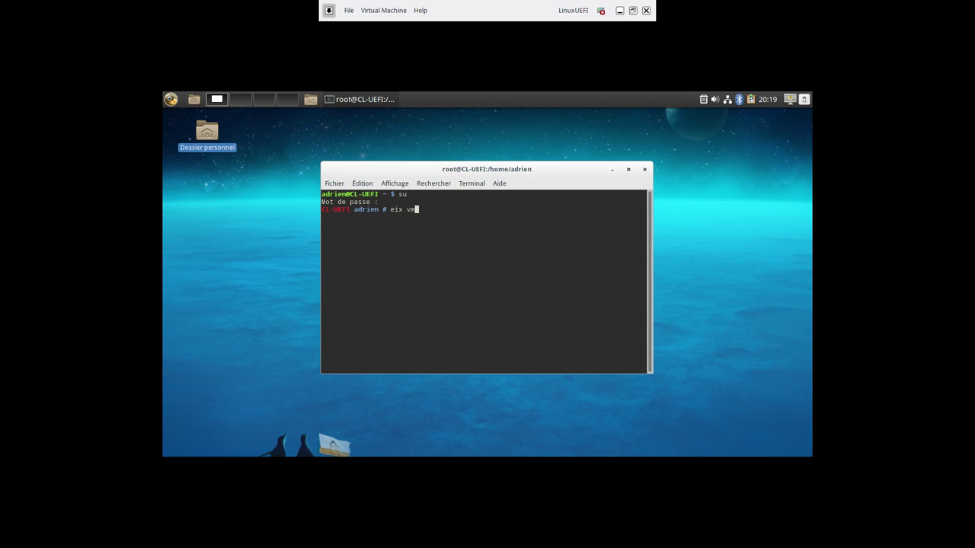
{"action": "type", "text": "ware"}
{"action": "key", "text": "Return"}
Run a compact package search with eix -c vmware
{"action": "key", "text": "Up"}
{"action": "key", "text": "Left"}
{"action": "key", "text": "Left"}
{"action": "key", "text": "Left"}
{"action": "key", "text": "Left"}
{"action": "key", "text": "Left"}
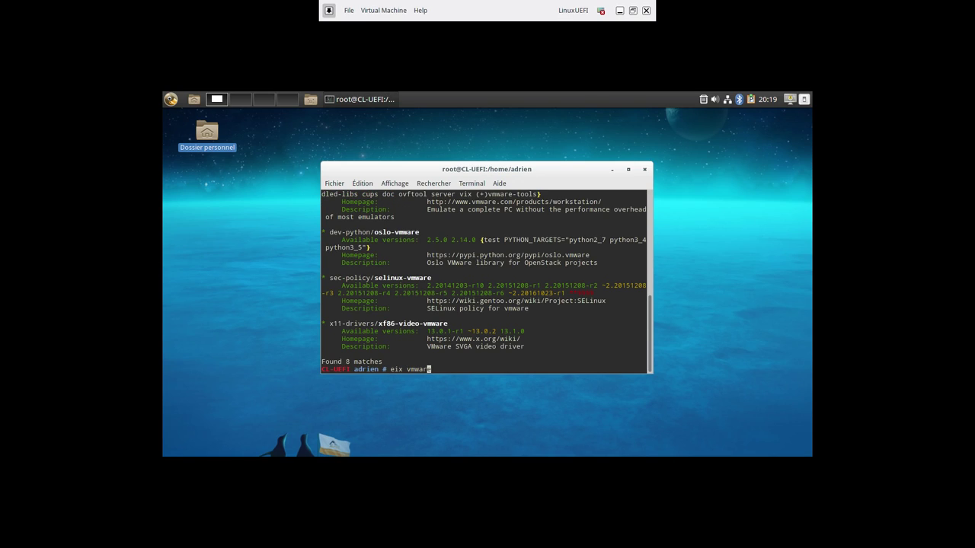
{"action": "key", "text": "Left"}
{"action": "type", "text": "-c"}
{"action": "key", "text": "Return"}
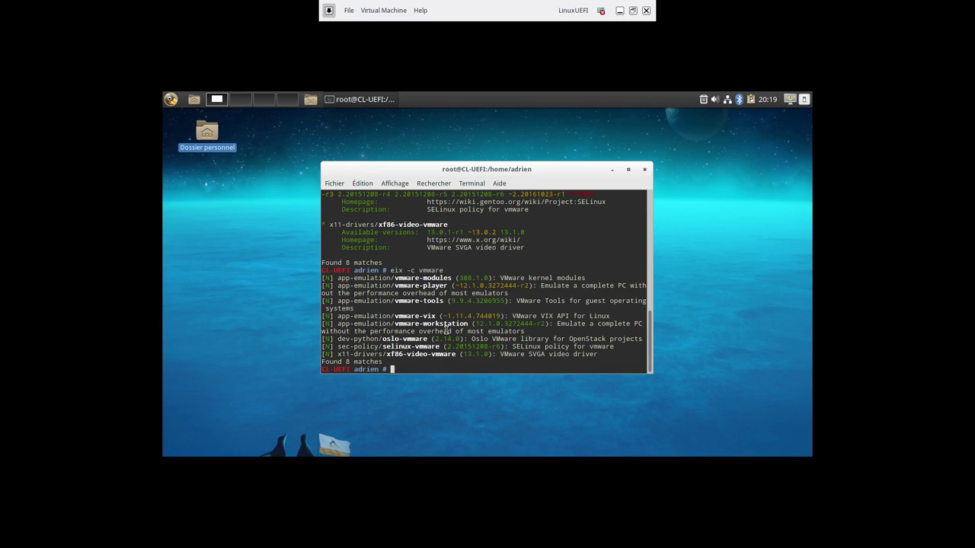
Run emerge x11-drivers/xf86-video-vmware to install the VMware video driver
{"action": "double_click", "coordinate": [390, 355]}
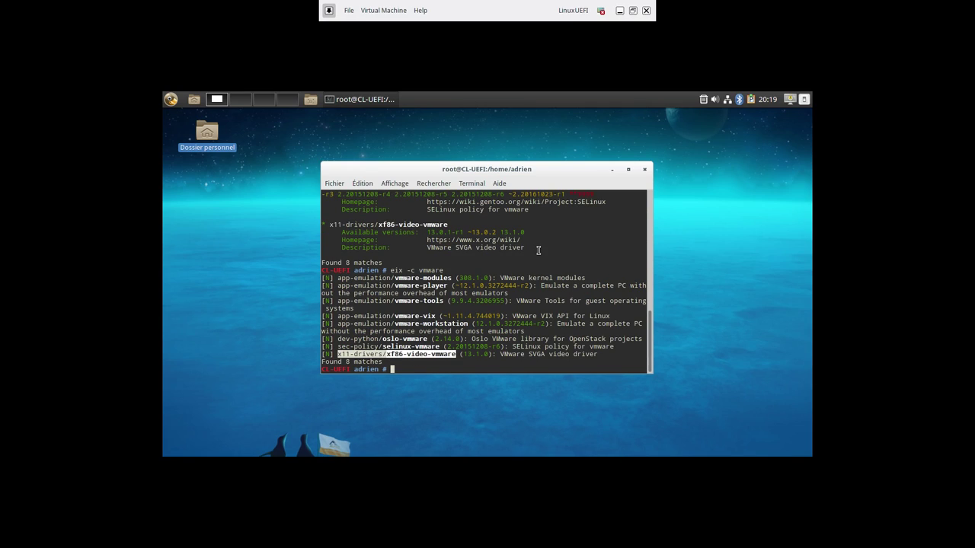
{"action": "middle_click", "coordinate": [537, 251]}
{"action": "key", "text": "Home"}
{"action": "type", "text": "emerge"}
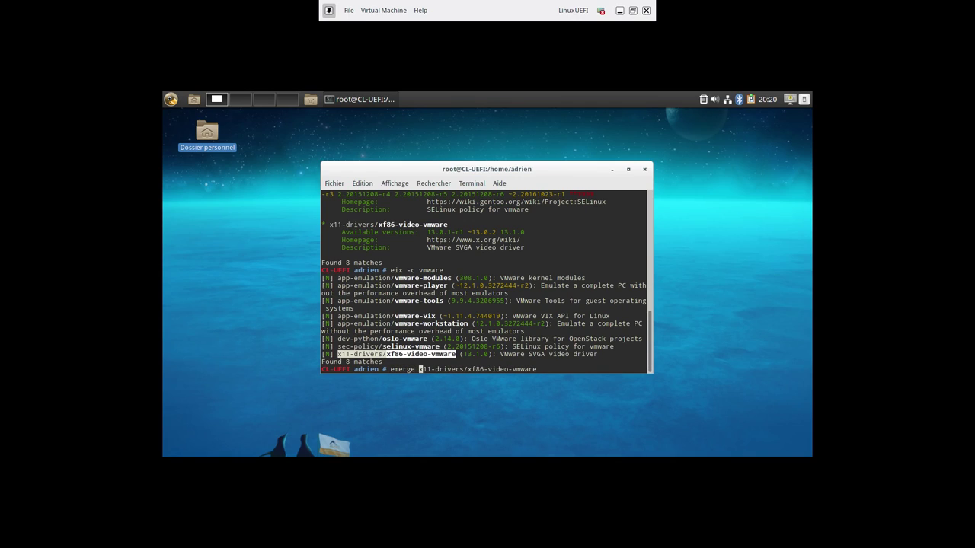
{"action": "key", "text": "Return"}
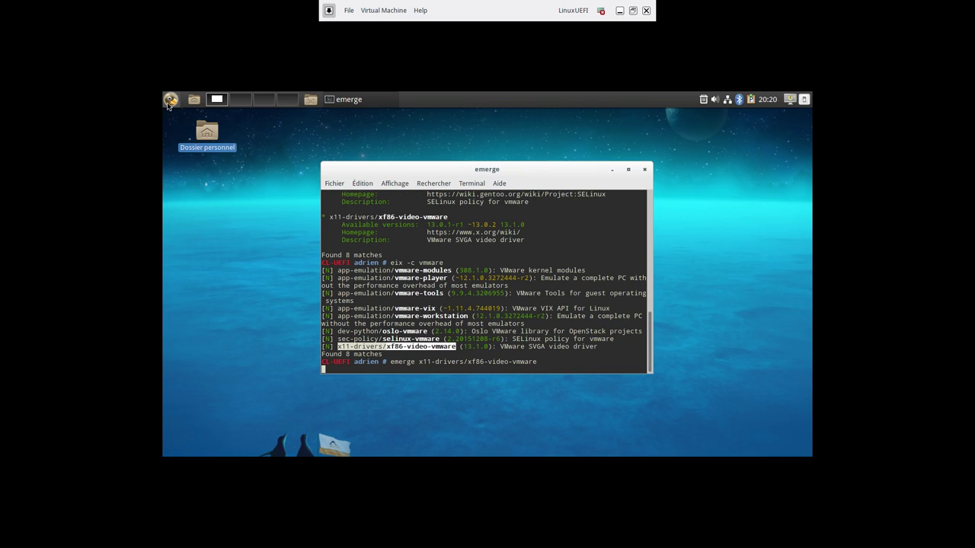
{"action": "left_click", "coordinate": [170, 99]}
{"action": "mouse_move", "coordinate": [266, 238]}
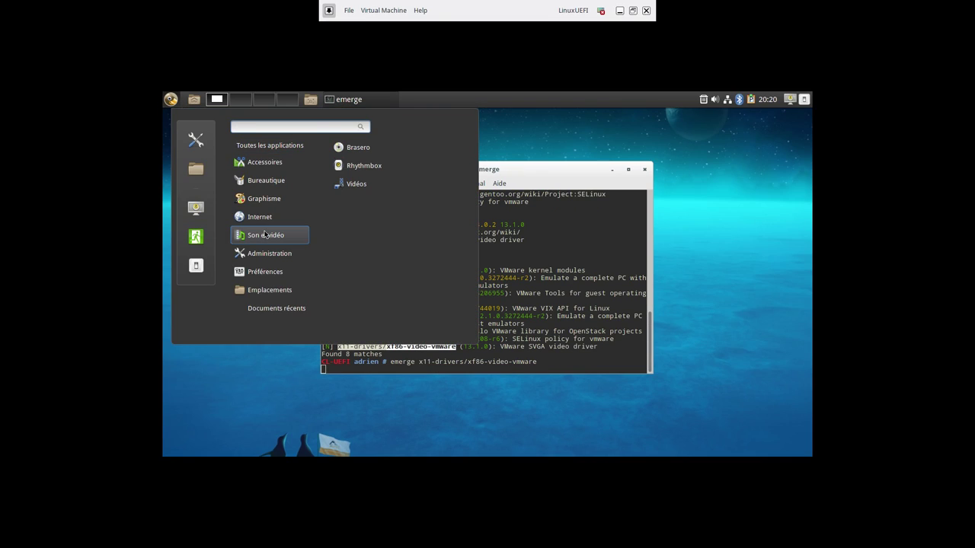
{"action": "mouse_move", "coordinate": [258, 259]}
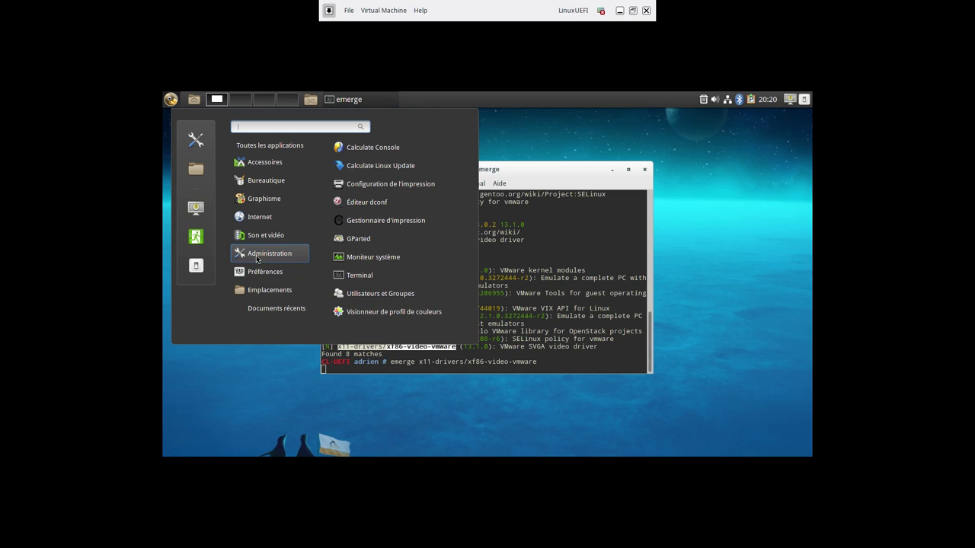
{"action": "key", "text": "Escape"}
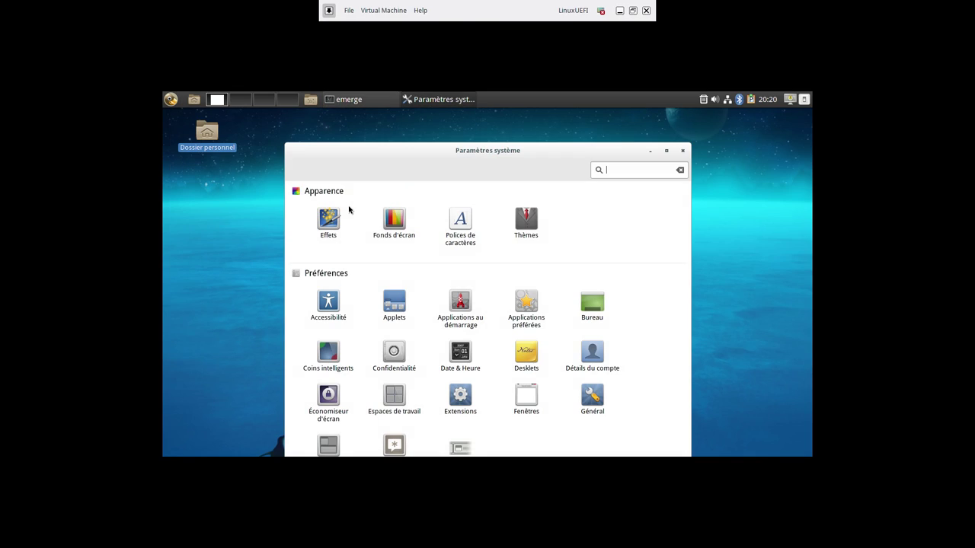
{"action": "scroll", "coordinate": [377, 382], "scroll_direction": "down", "scroll_amount": 5}
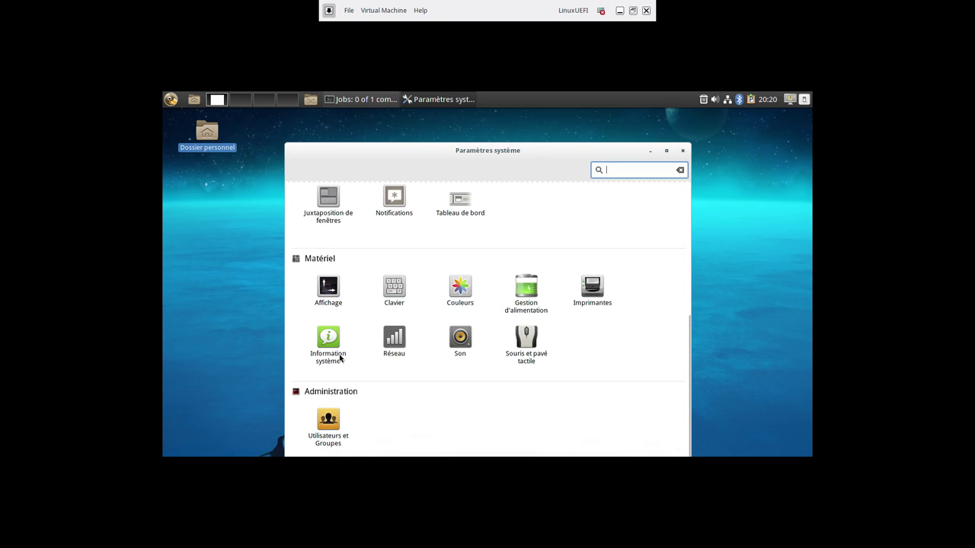
{"action": "left_click", "coordinate": [332, 302]}
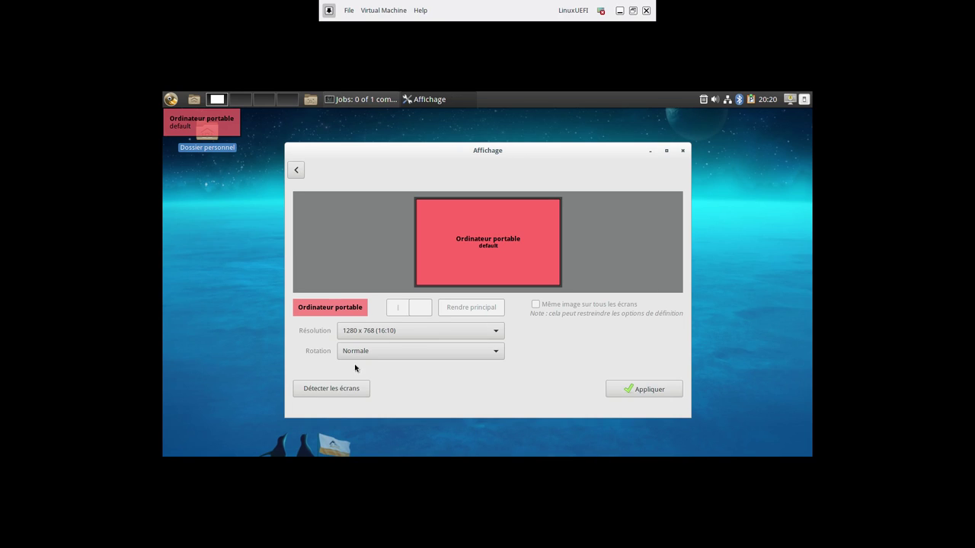
{"action": "left_click", "coordinate": [359, 337]}
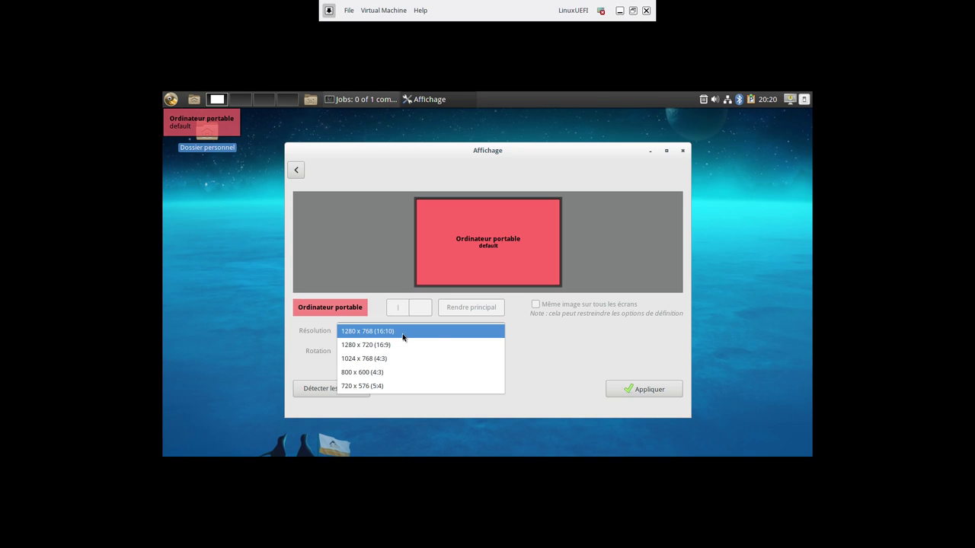
{"action": "left_click", "coordinate": [616, 346]}
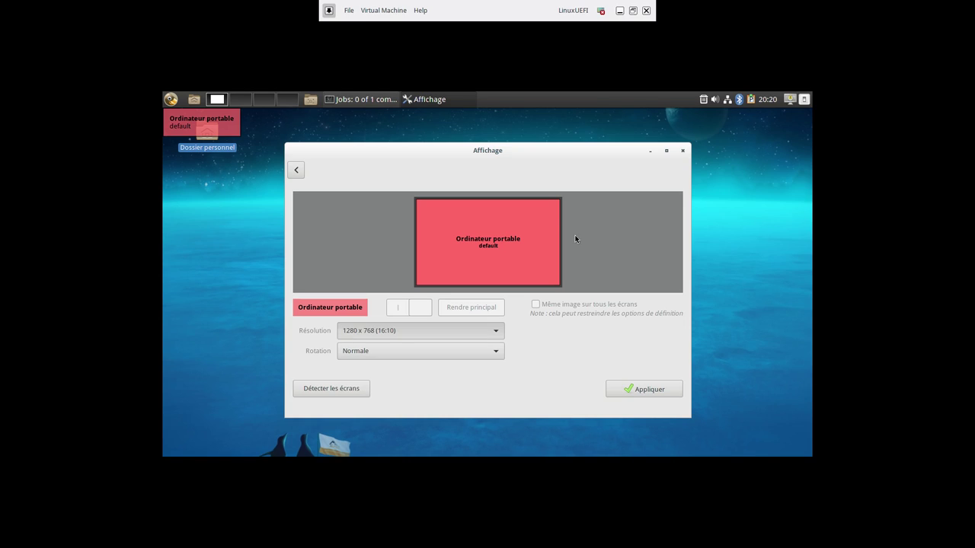
{"action": "left_click", "coordinate": [684, 150]}
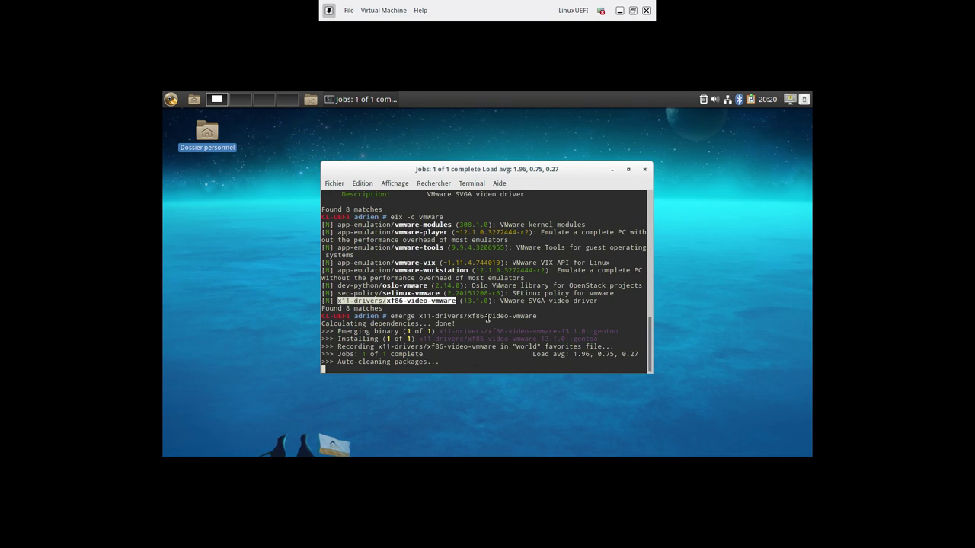
Reboot the VM, boot the default GRUB entry, and log back in with the password
{"action": "type", "text": "reboot"}
{"action": "key", "text": "Return"}
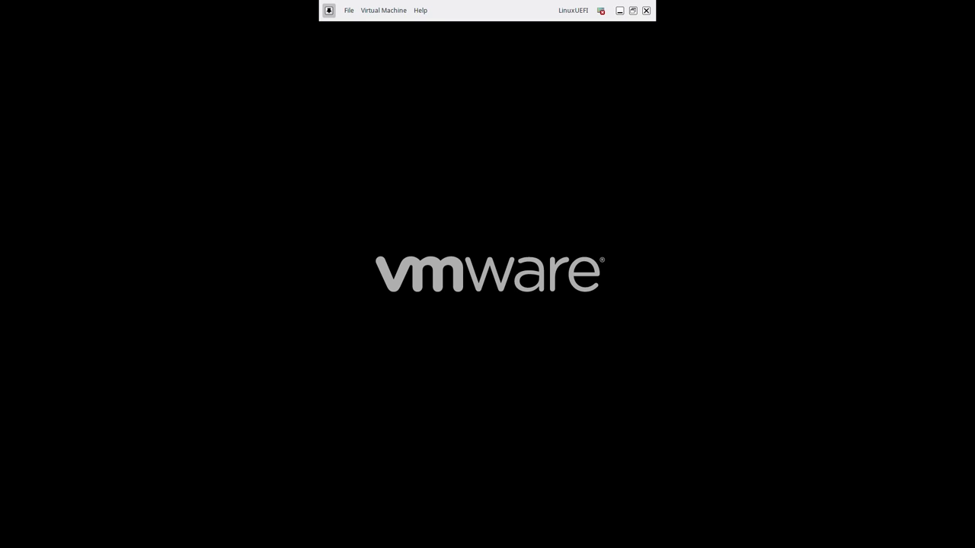
{"action": "key", "text": "Return"}
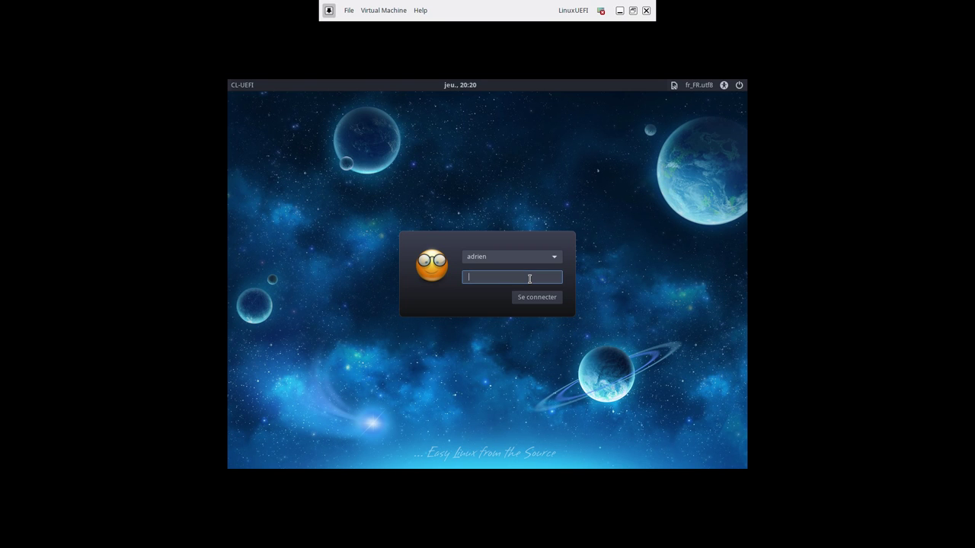
{"action": "key", "text": "Return"}
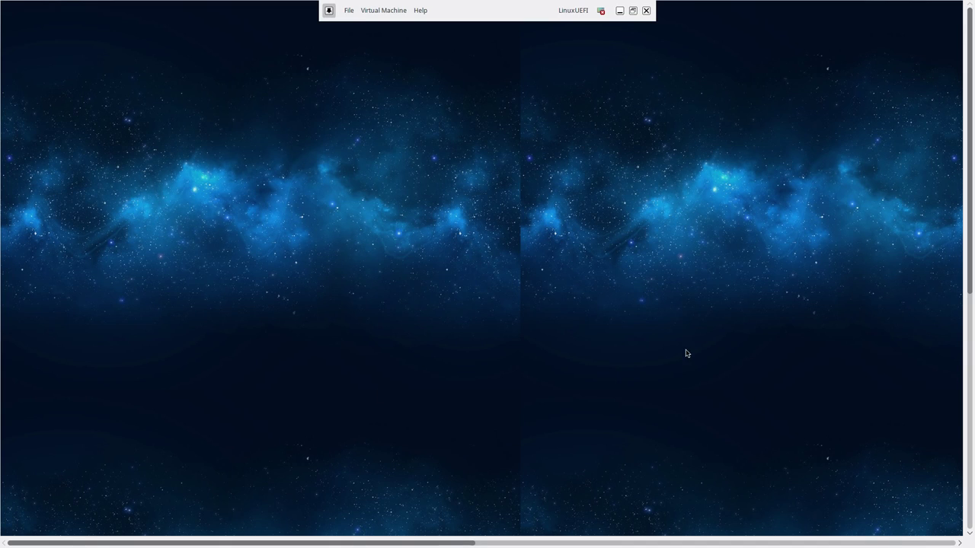
In Paramètres système > Affichage, apply and keep 1920 x 1080 (16:9) resolution, then close settings
{"action": "left_click_drag", "start_coordinate": [968, 113], "coordinate": [962, 82]}
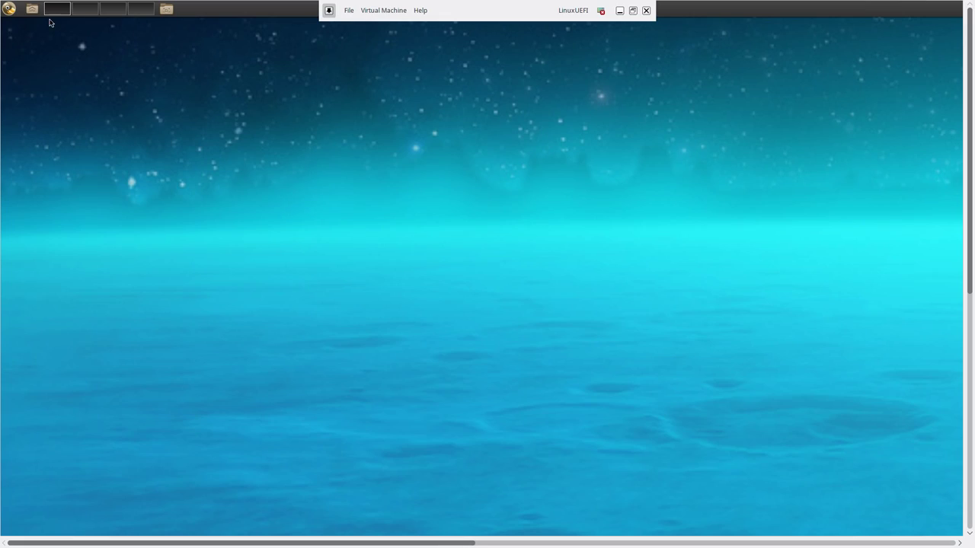
{"action": "left_click", "coordinate": [11, 15]}
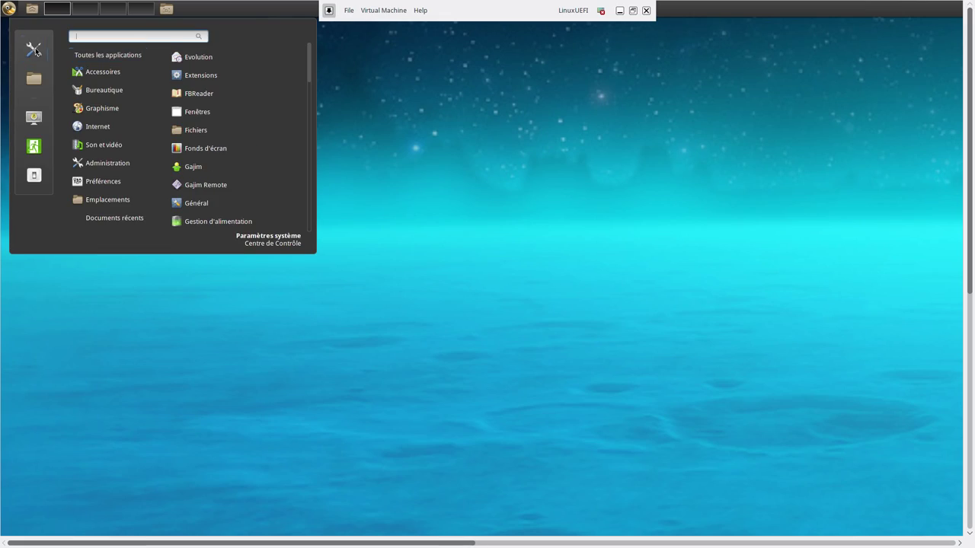
{"action": "left_click", "coordinate": [36, 51]}
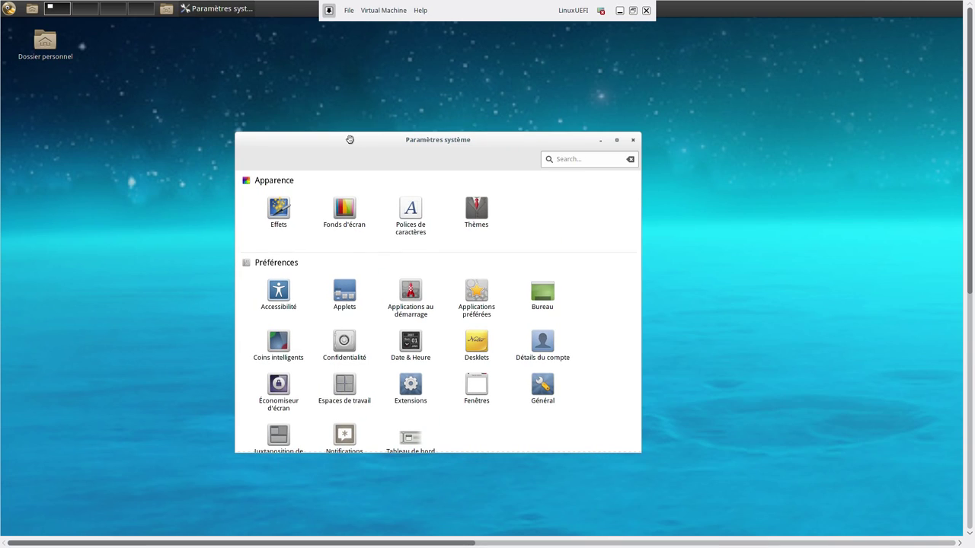
{"action": "scroll", "coordinate": [339, 329], "scroll_direction": "down", "scroll_amount": 5}
{"action": "left_click", "coordinate": [280, 281]}
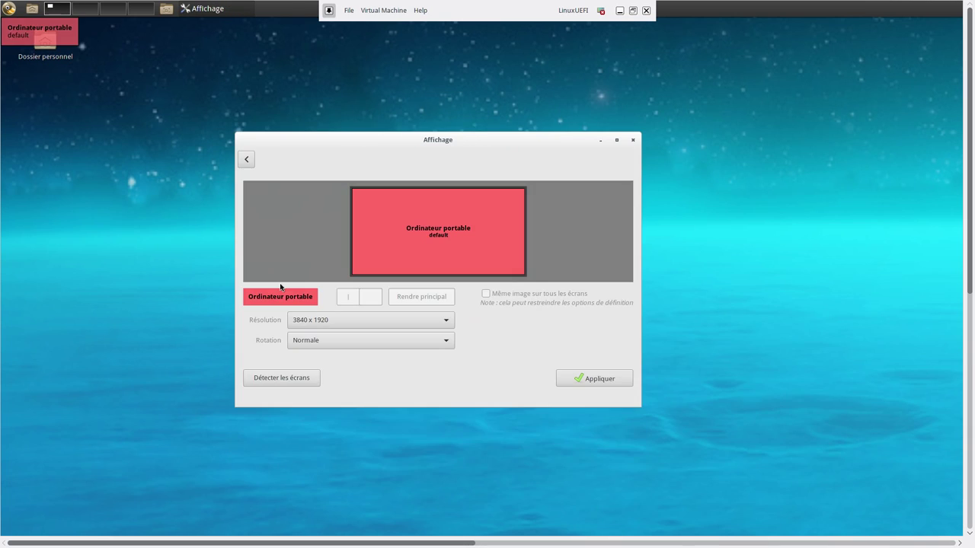
{"action": "left_click", "coordinate": [354, 321]}
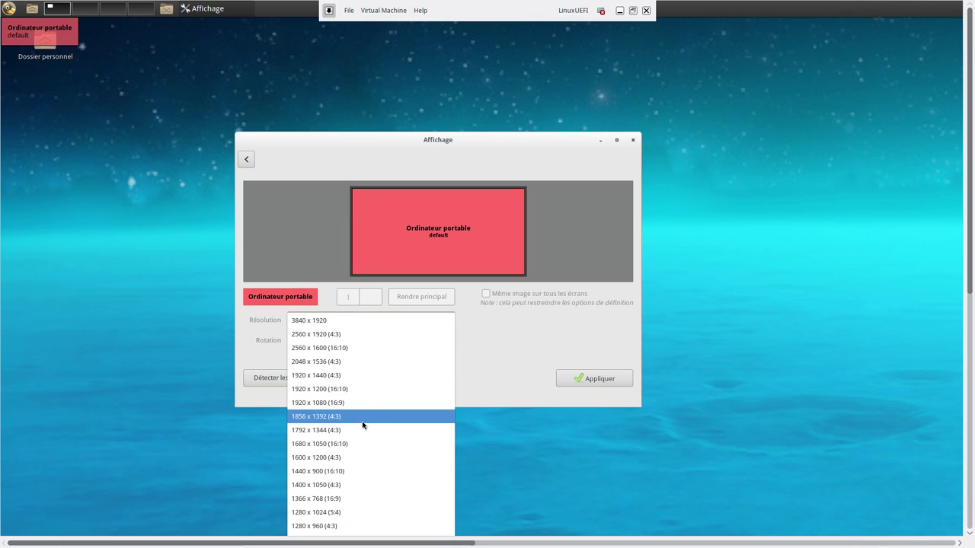
{"action": "left_click", "coordinate": [350, 400]}
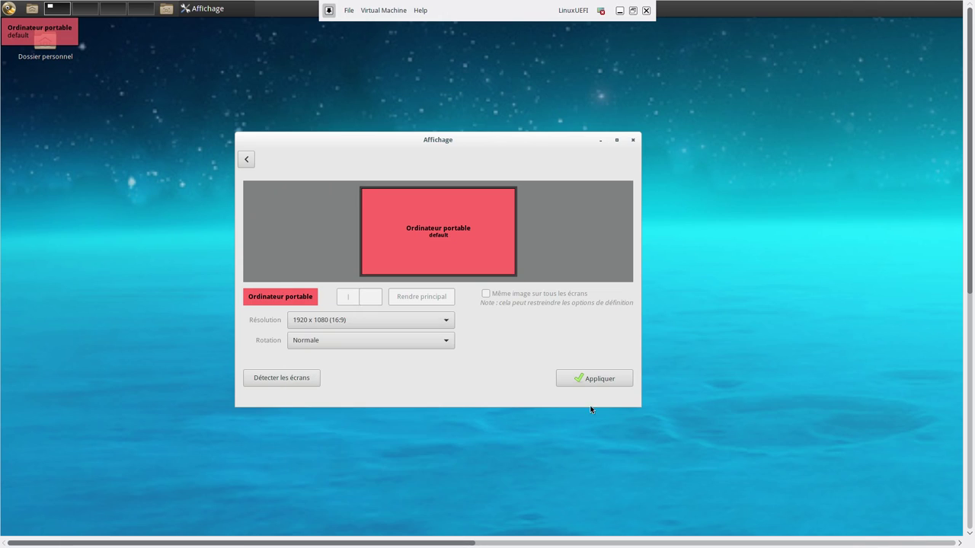
{"action": "left_click", "coordinate": [602, 383]}
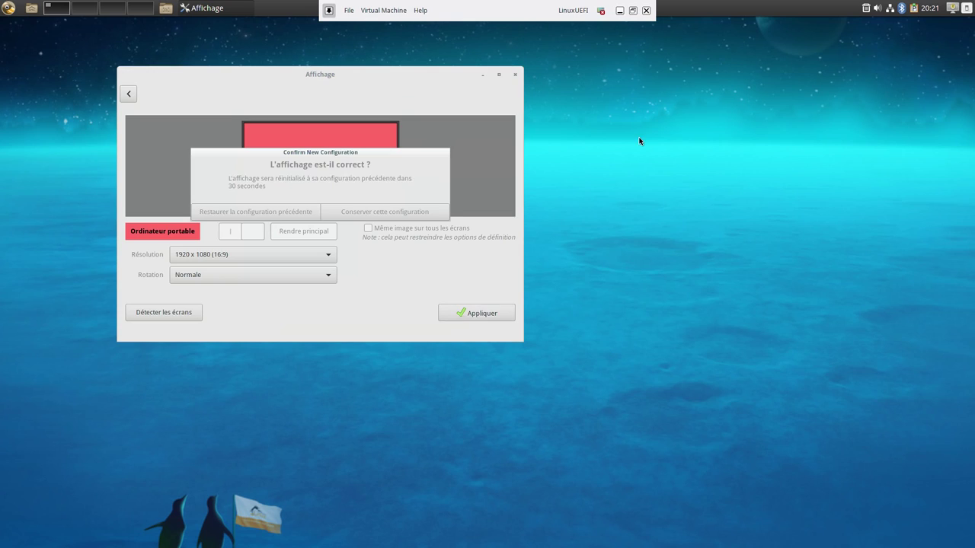
{"action": "left_click", "coordinate": [381, 212]}
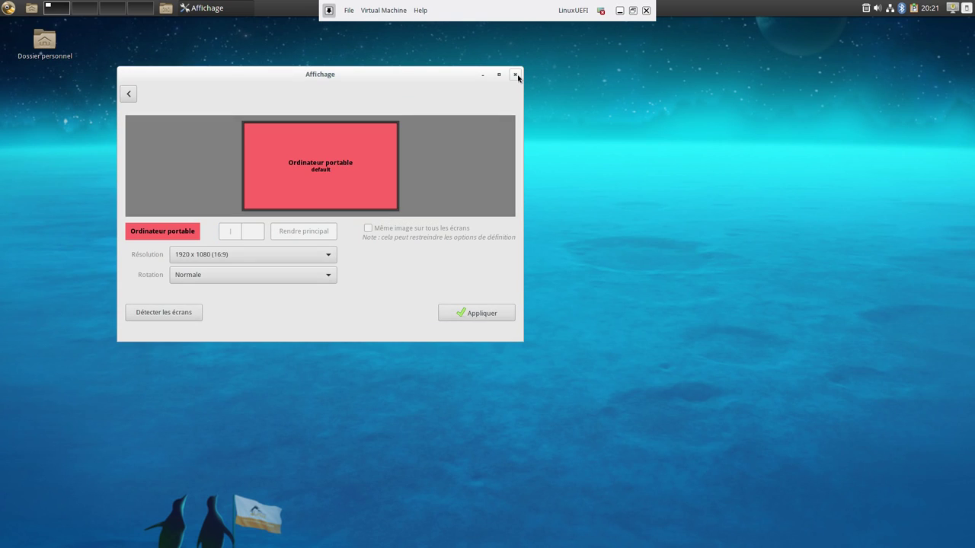
{"action": "left_click", "coordinate": [515, 74]}
{"action": "left_click", "coordinate": [9, 8]}
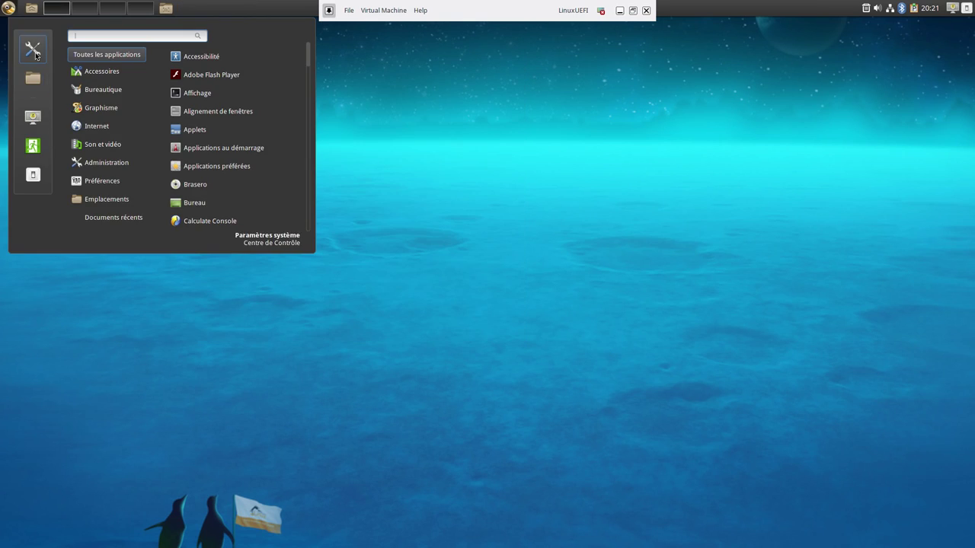
Review Information système in Paramètres système, confirming the VMware SVGA II Adapter, then close it
{"action": "left_click", "coordinate": [407, 124]}
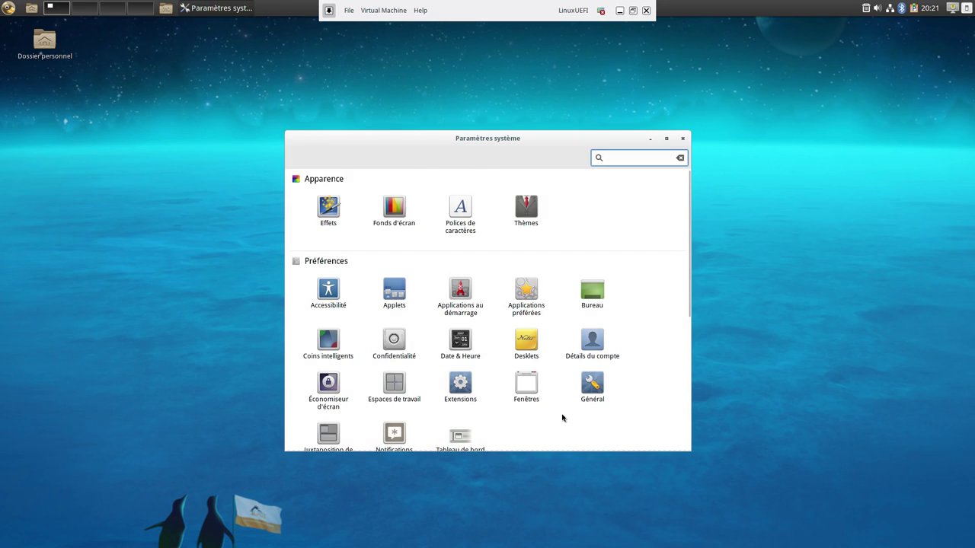
{"action": "scroll", "coordinate": [562, 417], "scroll_direction": "down", "scroll_amount": 2}
{"action": "scroll", "coordinate": [559, 420], "scroll_direction": "down", "scroll_amount": 3}
{"action": "left_click", "coordinate": [329, 325]}
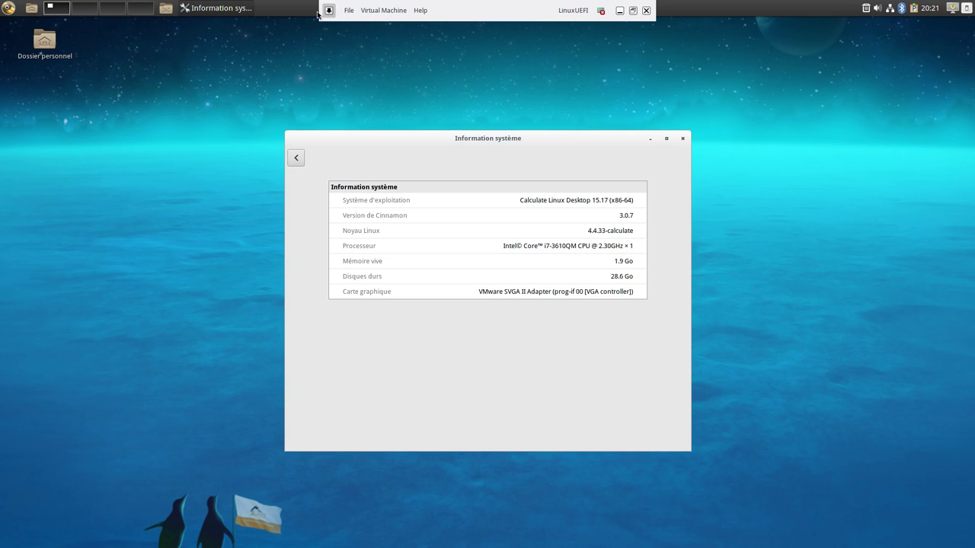
{"action": "left_click", "coordinate": [683, 139]}
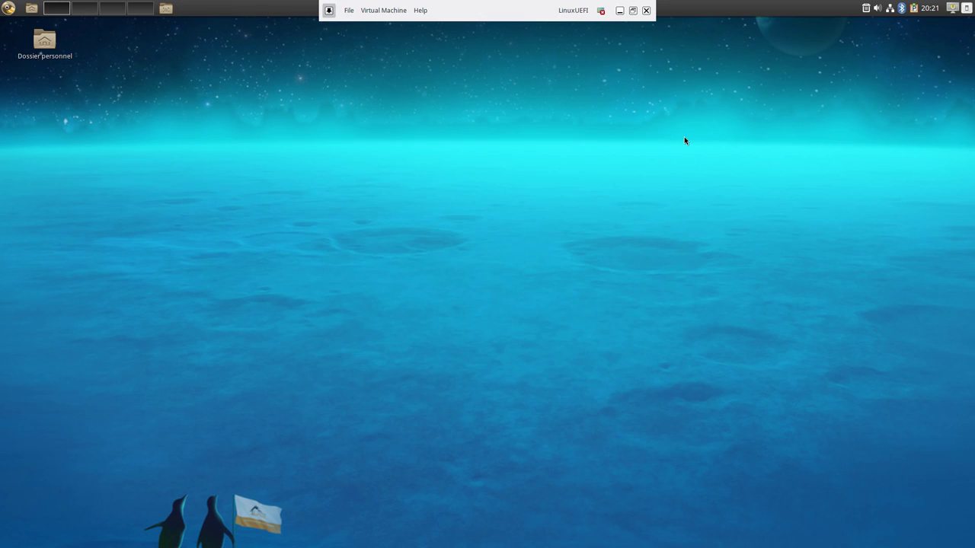
Shut down the computer with Éteindre from the Menu's Quitter options
{"action": "left_click", "coordinate": [8, 8]}
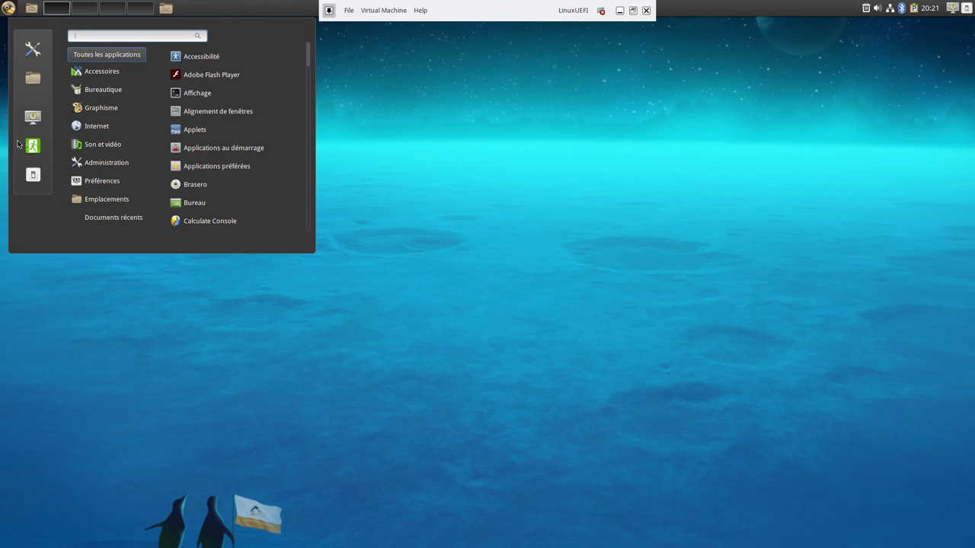
{"action": "left_click", "coordinate": [33, 177]}
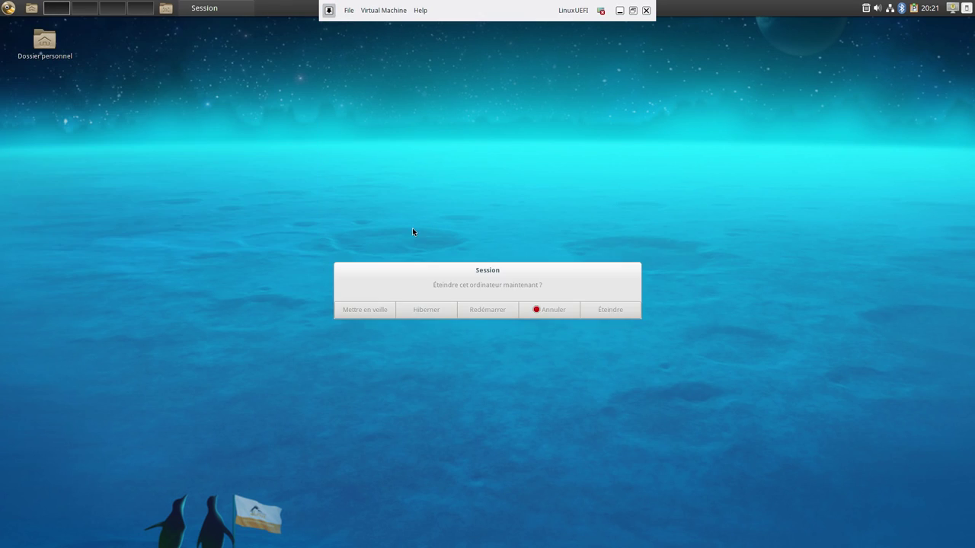
{"action": "left_click", "coordinate": [610, 311]}
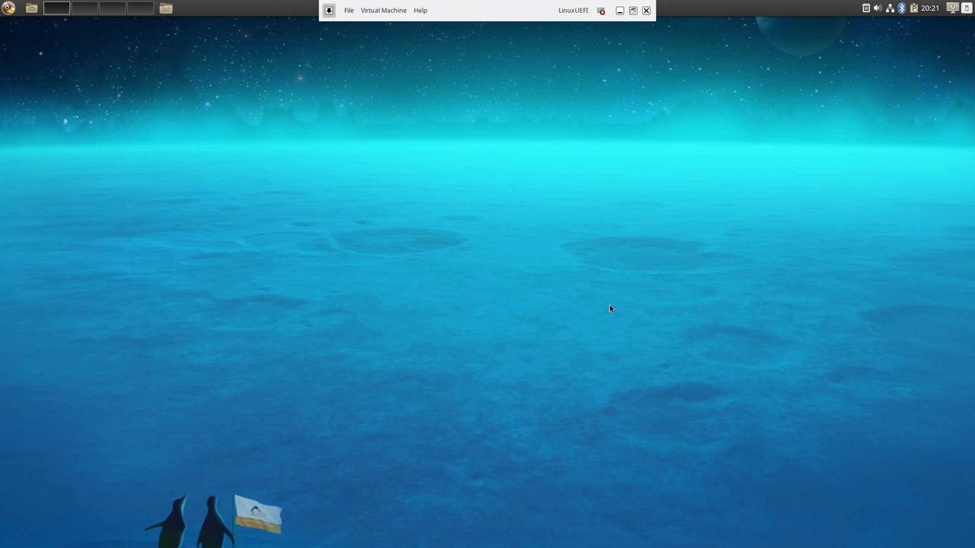